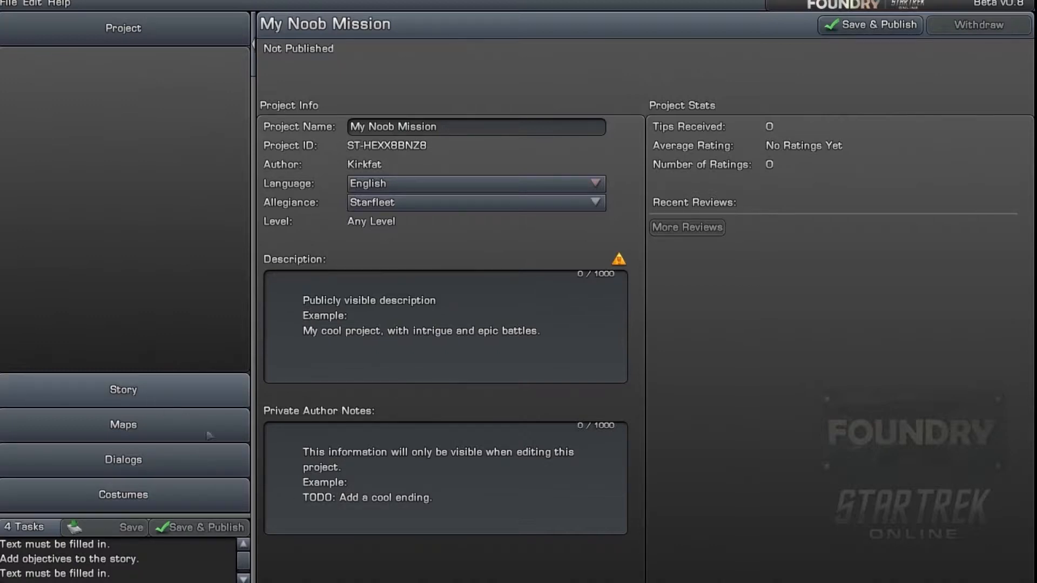
Step: Open the project's story editor and expand the collapsed object library beside the story canvas
{"action": "left_click", "coordinate": [154, 396]}
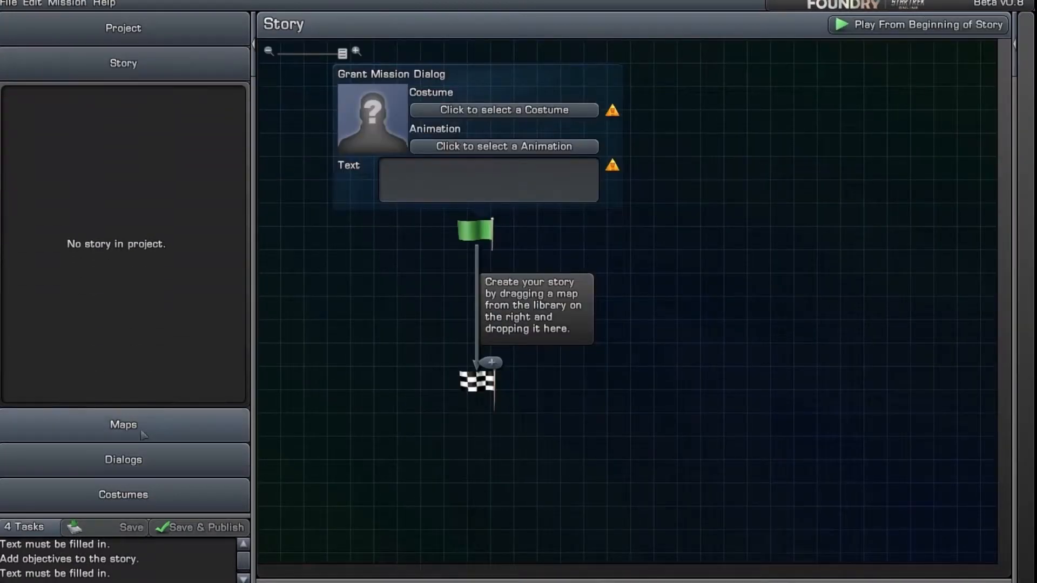
{"action": "left_click", "coordinate": [154, 424]}
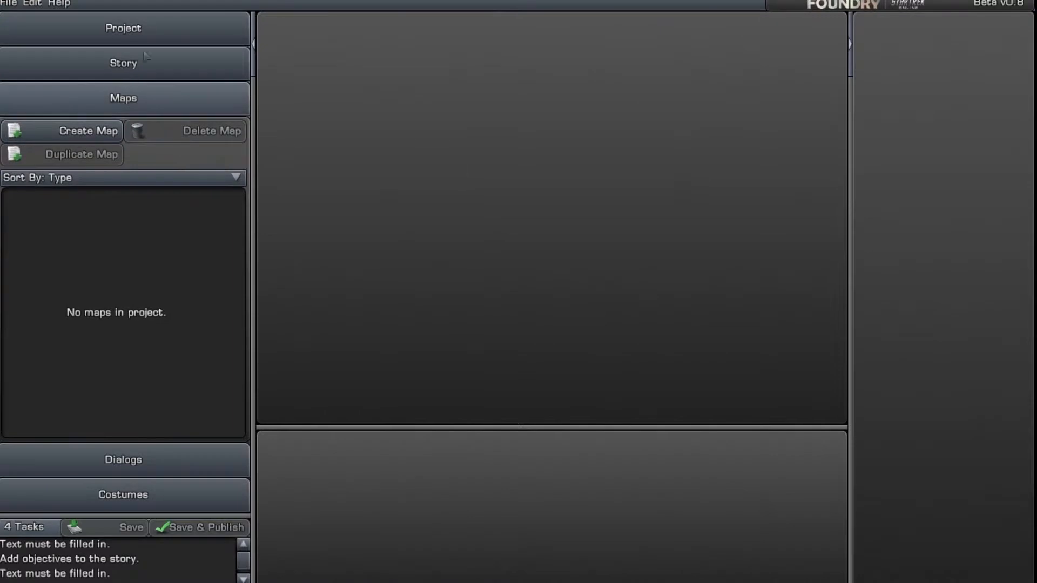
{"action": "left_click", "coordinate": [133, 65]}
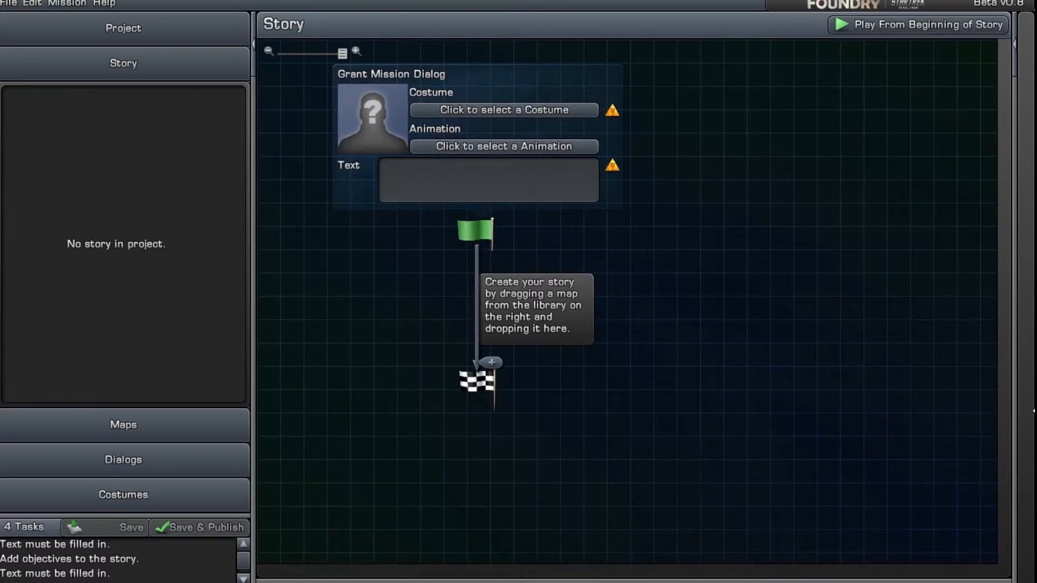
{"action": "left_click_drag", "start_coordinate": [1013, 393], "coordinate": [784, 415]}
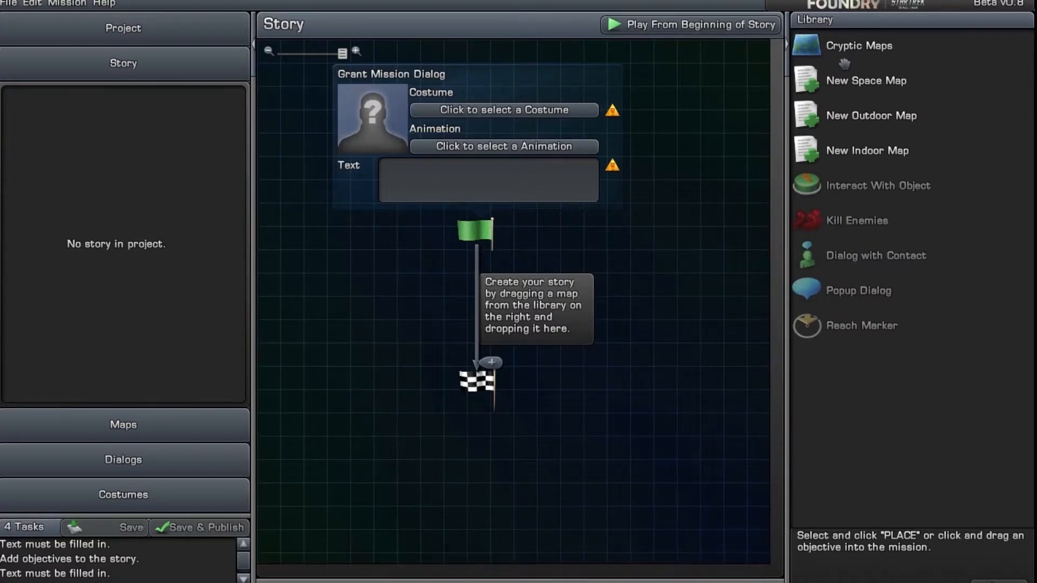
{"action": "mouse_move", "coordinate": [362, 112]}
{"action": "left_click", "coordinate": [155, 43]}
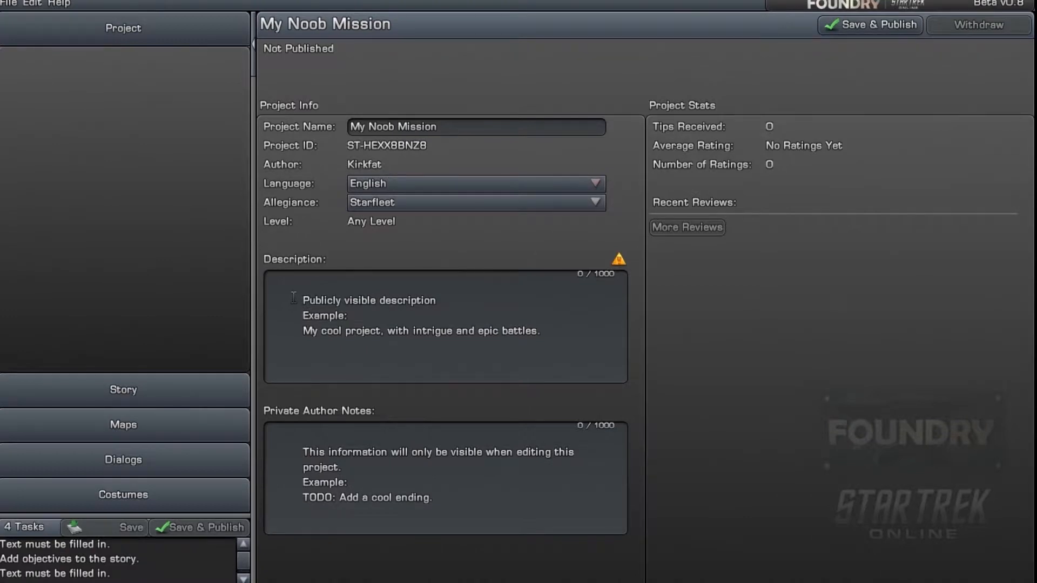
{"action": "left_click", "coordinate": [142, 388]}
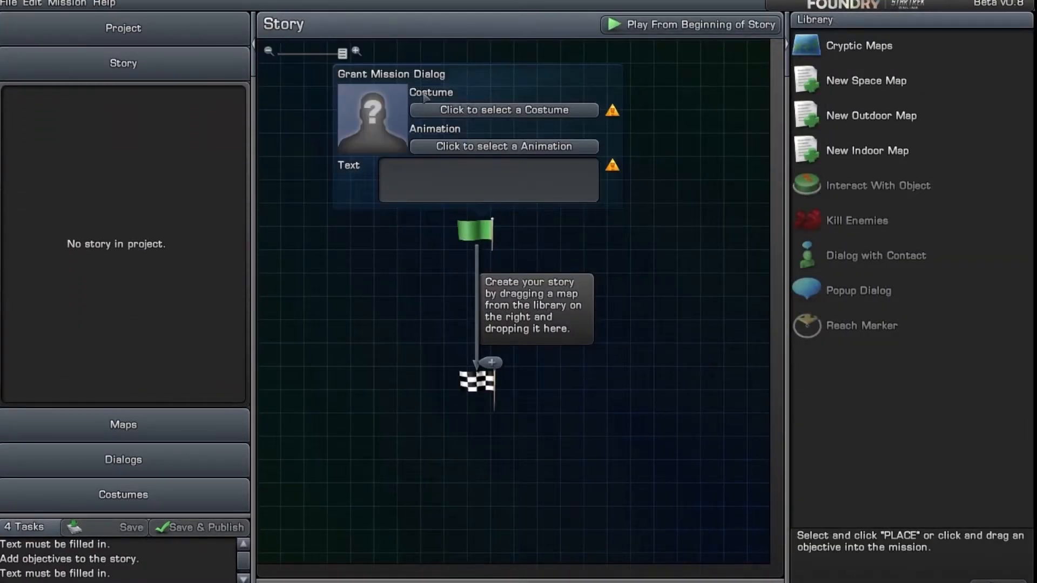
Step: Write the Grant Mission Dialog text as "Hey you", a blank line, and "Go to"
{"action": "left_click", "coordinate": [419, 169]}
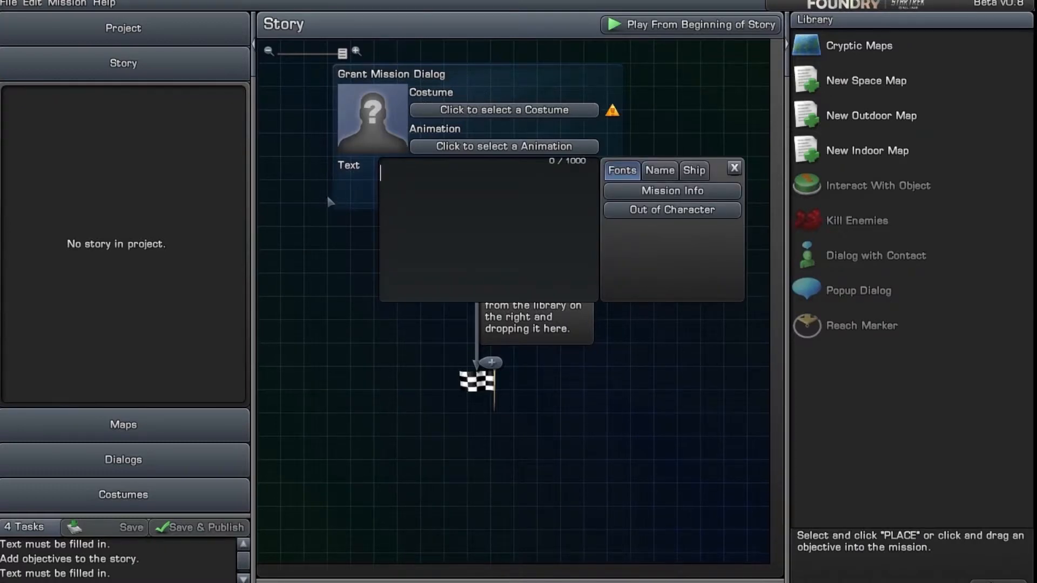
{"action": "type", "text": "Hey you"}
{"action": "key", "text": "Return"}
{"action": "key", "text": "Return"}
{"action": "type", "text": "Go to"}
Step: Apply the Mission Info font formatting to the words "Go to" in the Grant Mission Dialog text
{"action": "left_click_drag", "start_coordinate": [408, 203], "coordinate": [352, 199]}
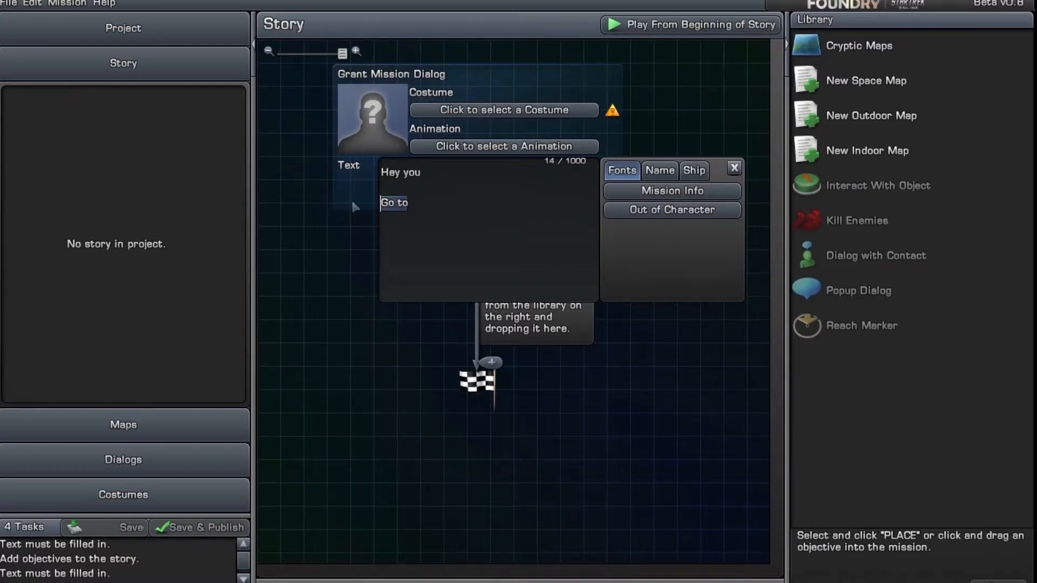
{"action": "left_click", "coordinate": [658, 191]}
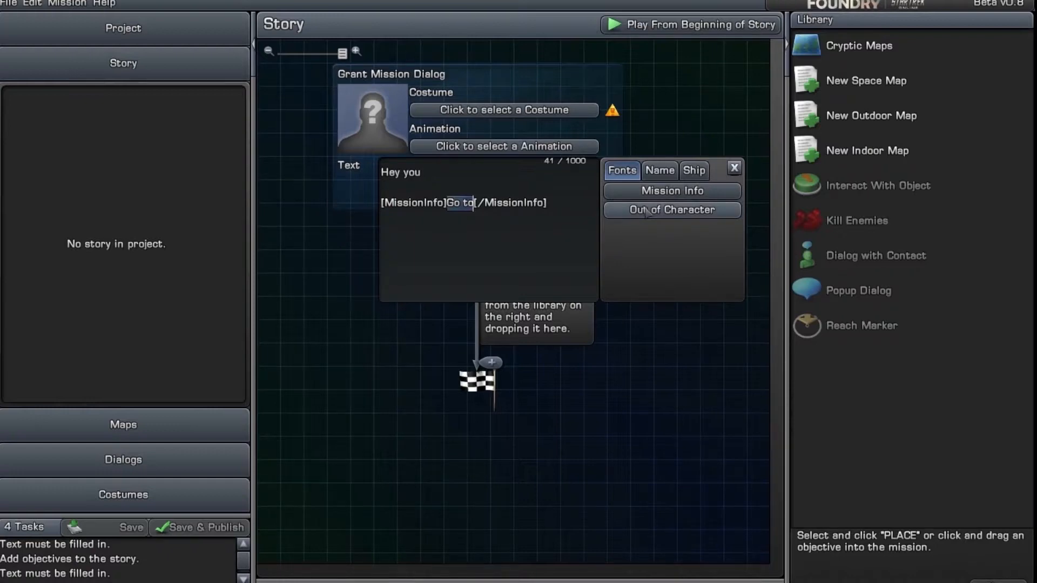
{"action": "left_click", "coordinate": [554, 202]}
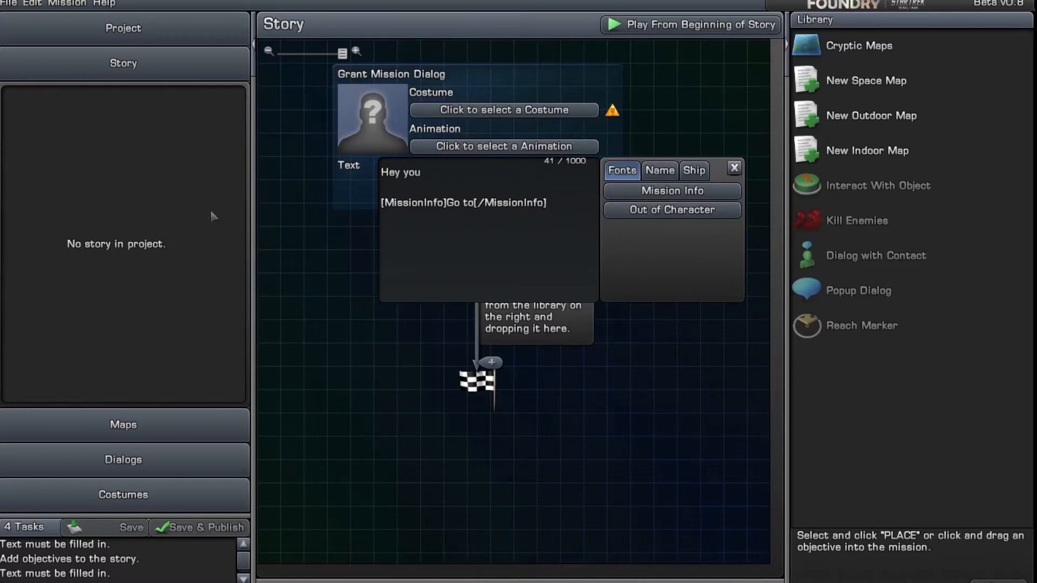
Step: Preview several asset costumes for the Grant Mission Dialog, including Academy Cadet 8, Attacksaur Lieutenant 01 and Borg Commander 02
{"action": "left_click", "coordinate": [481, 110]}
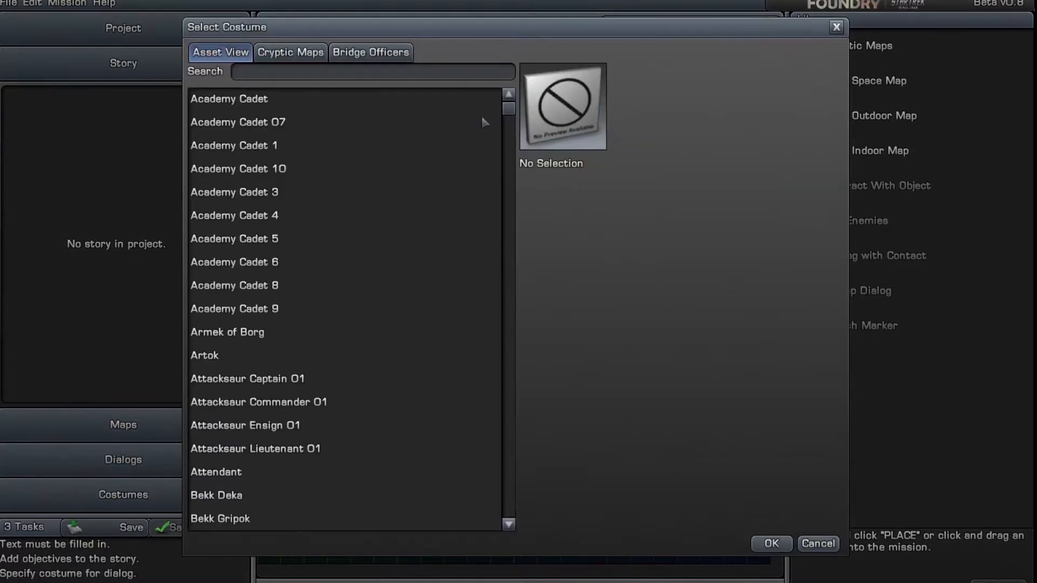
{"action": "left_click", "coordinate": [268, 284]}
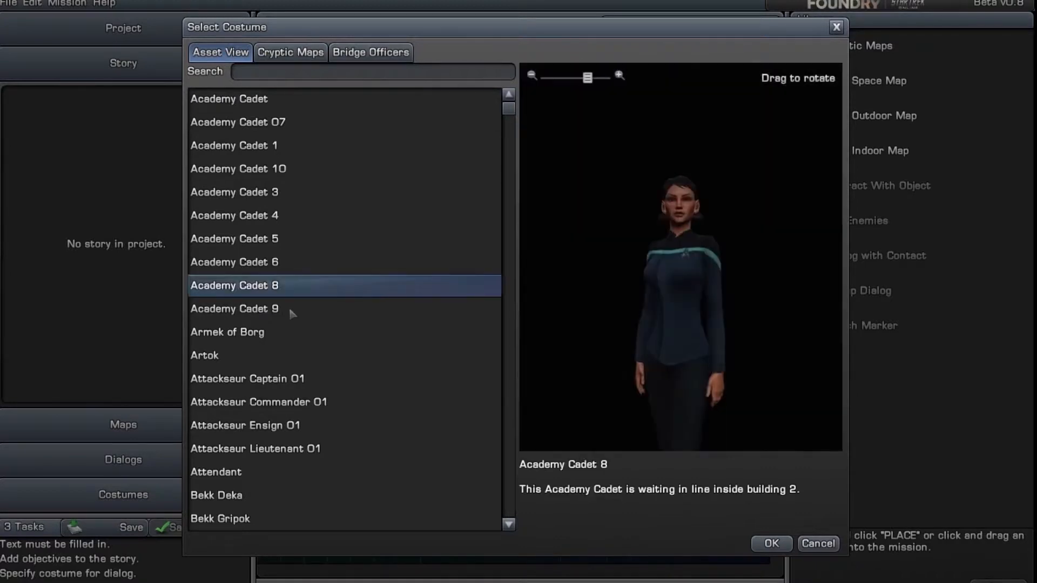
{"action": "left_click", "coordinate": [307, 448]}
{"action": "scroll", "coordinate": [311, 435], "scroll_direction": "down", "scroll_amount": 3}
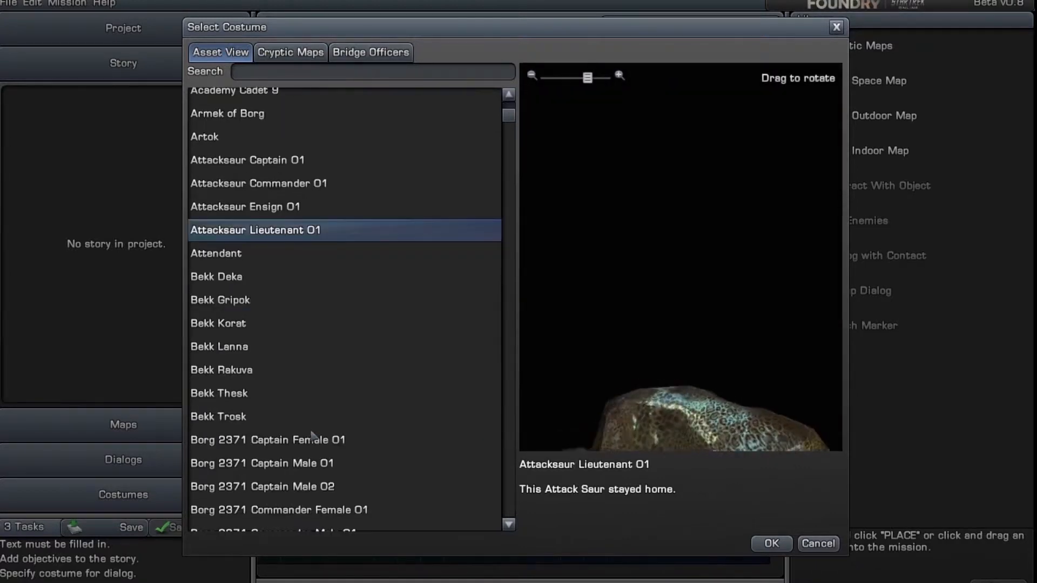
{"action": "left_click", "coordinate": [302, 435]}
{"action": "scroll", "coordinate": [331, 454], "scroll_direction": "down", "scroll_amount": 3}
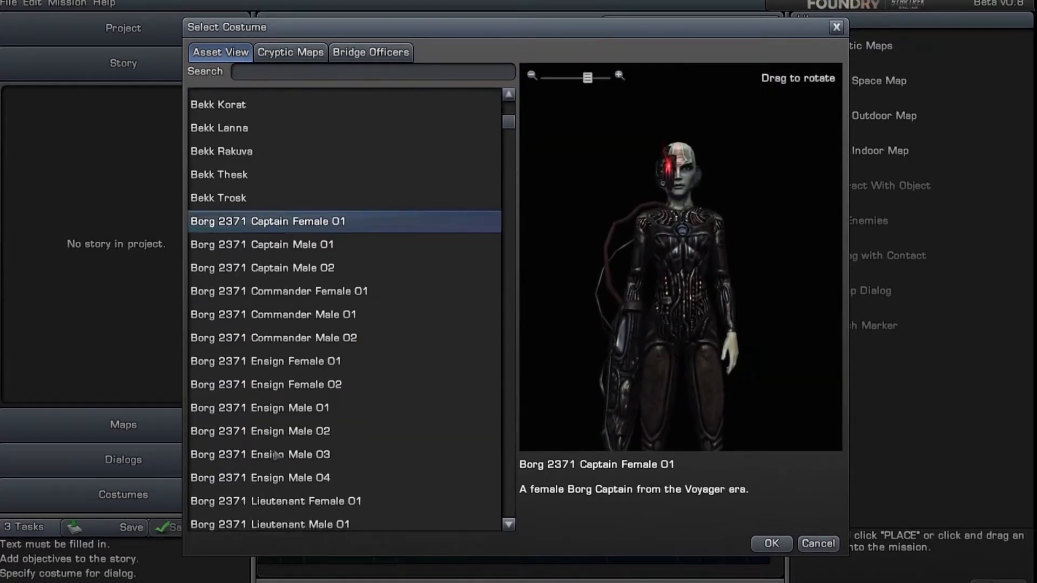
{"action": "left_click", "coordinate": [331, 454]}
{"action": "scroll", "coordinate": [263, 437], "scroll_direction": "down", "scroll_amount": 4}
{"action": "left_click", "coordinate": [256, 402]}
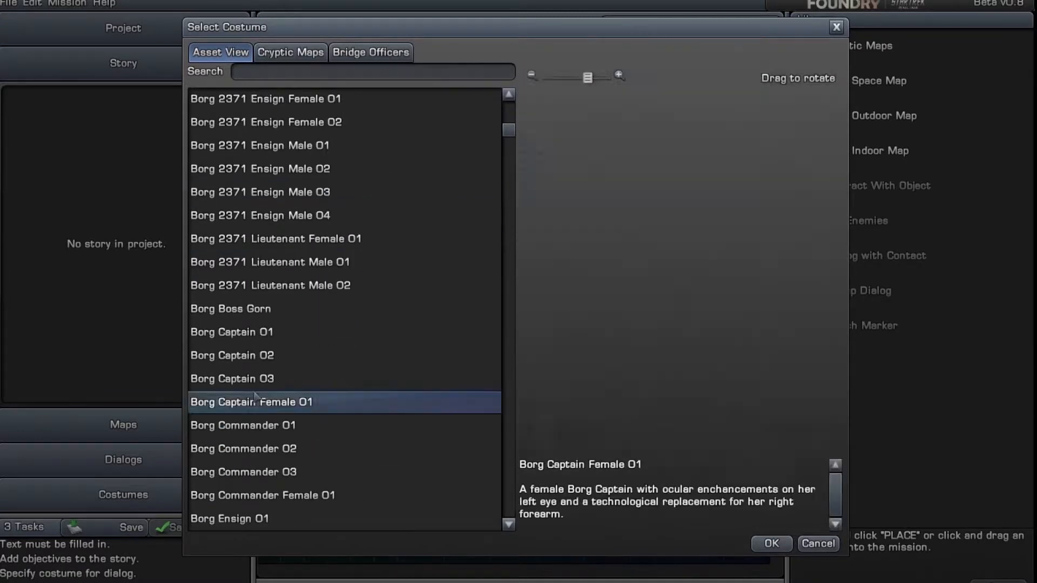
{"action": "left_click", "coordinate": [246, 456]}
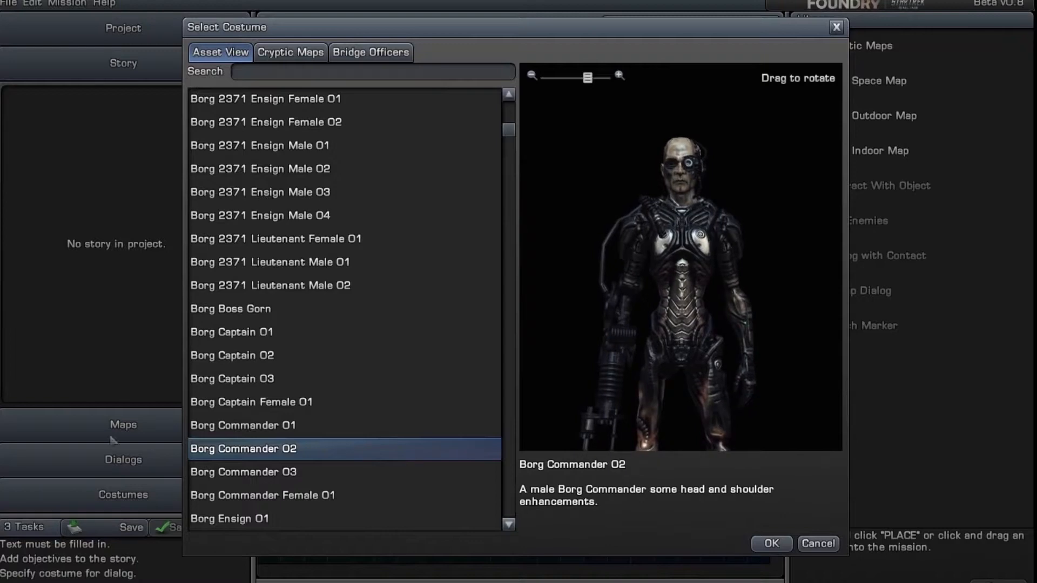
{"action": "scroll", "coordinate": [359, 400], "scroll_direction": "up", "scroll_amount": 7}
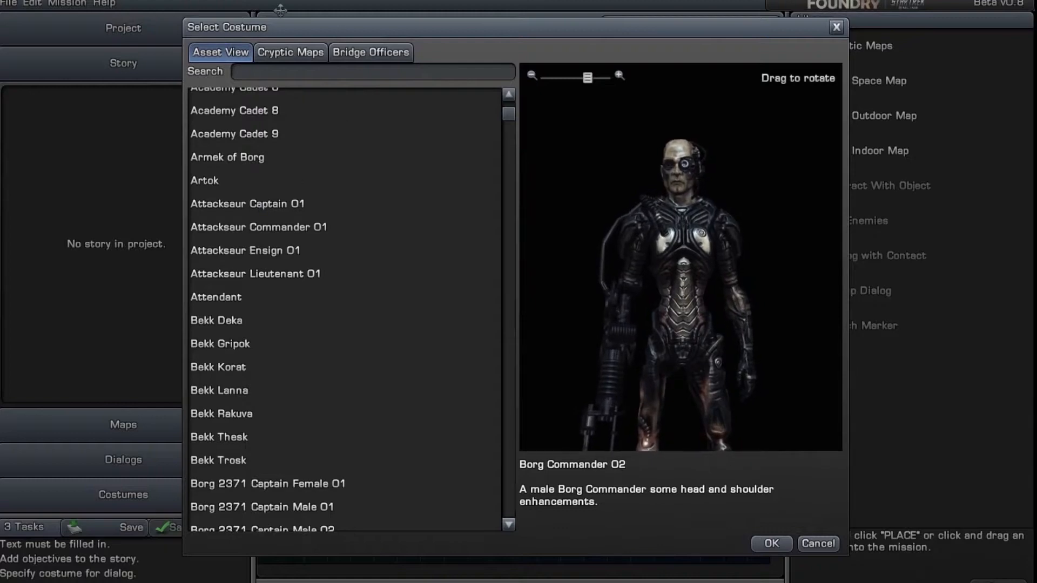
Step: Examine the Cryptic Maps contacts and Bridge Officers as costume sources, and leave the costume selection without choosing one
{"action": "left_click", "coordinate": [288, 53]}
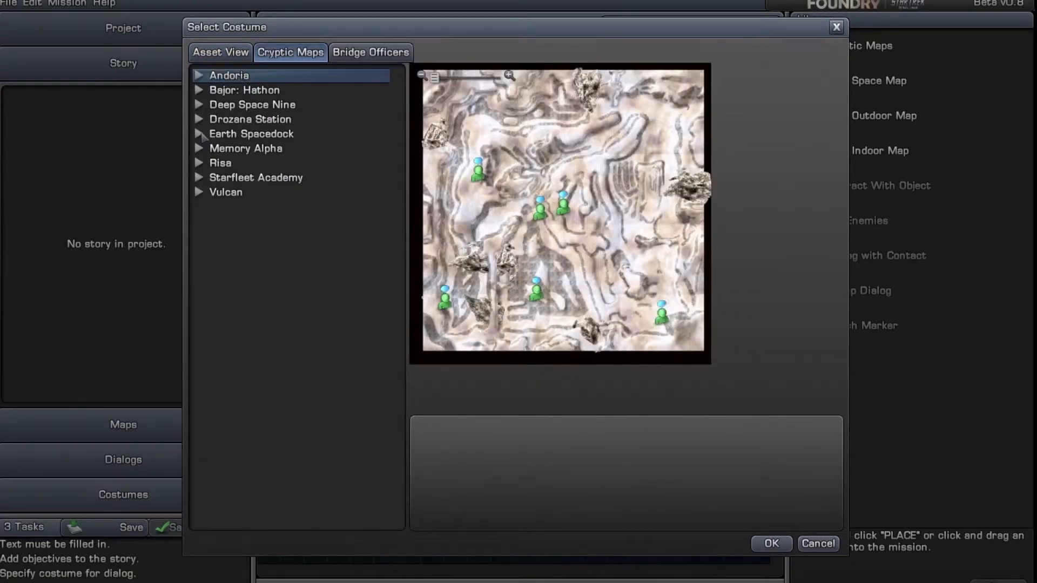
{"action": "left_click", "coordinate": [199, 134]}
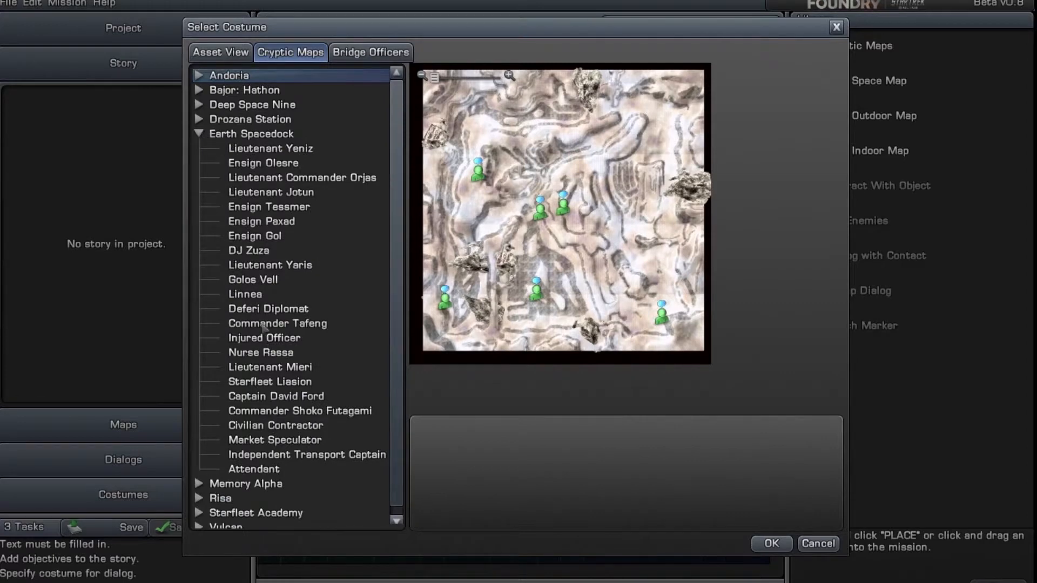
{"action": "left_click", "coordinate": [259, 251]}
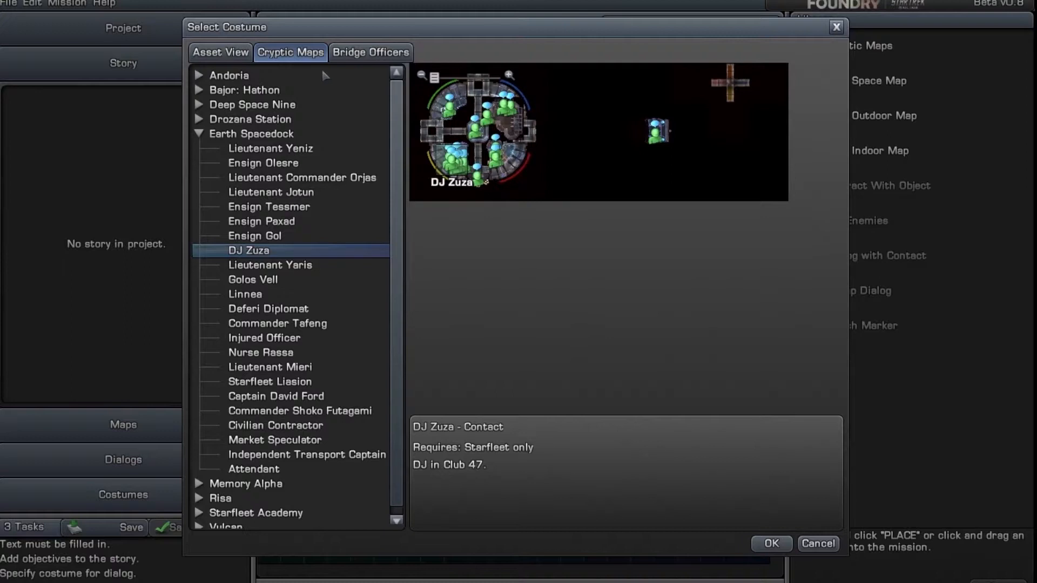
{"action": "left_click", "coordinate": [379, 54]}
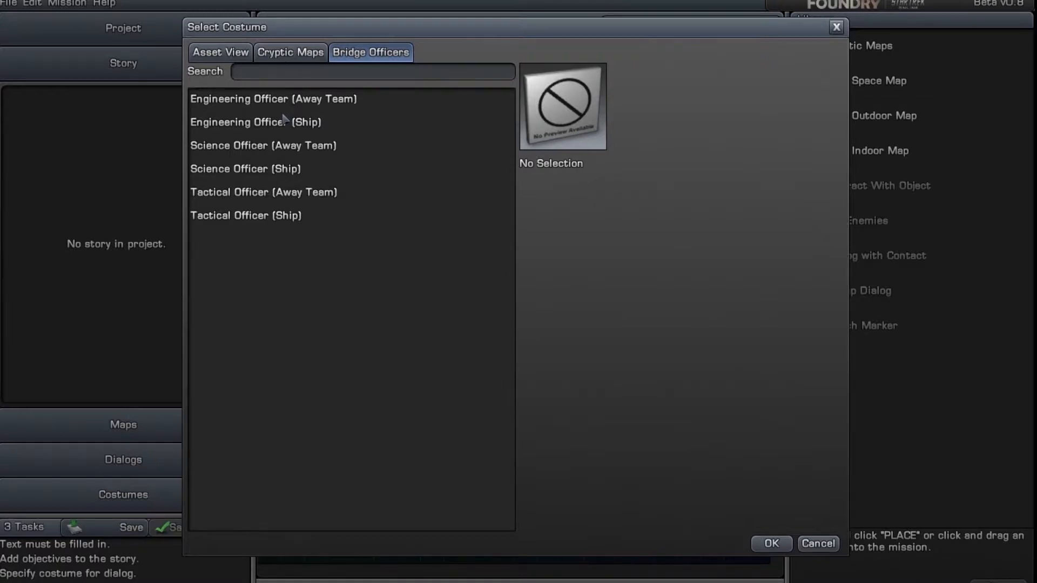
{"action": "left_click", "coordinate": [224, 54]}
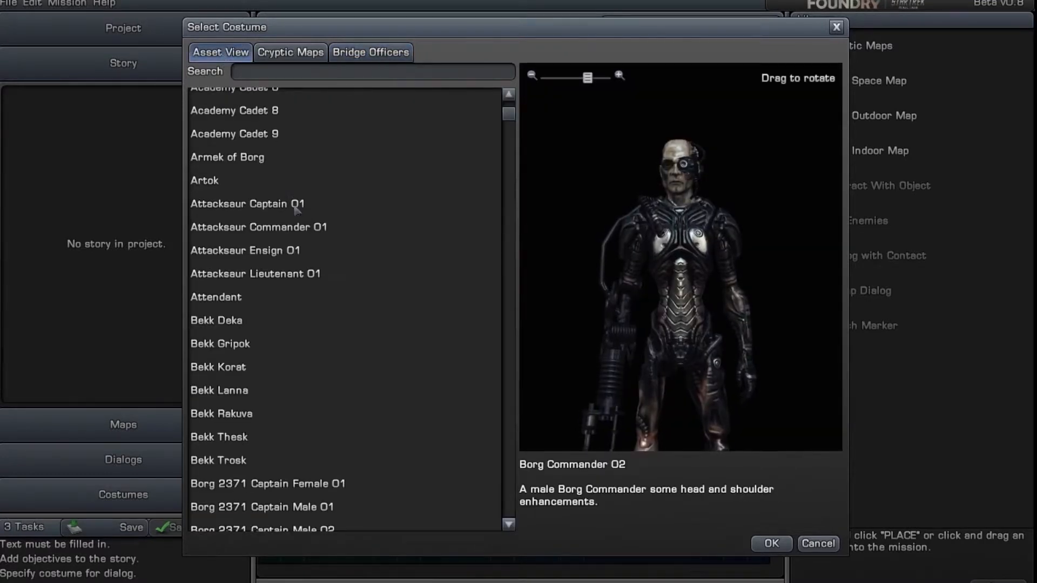
{"action": "left_click", "coordinate": [292, 53]}
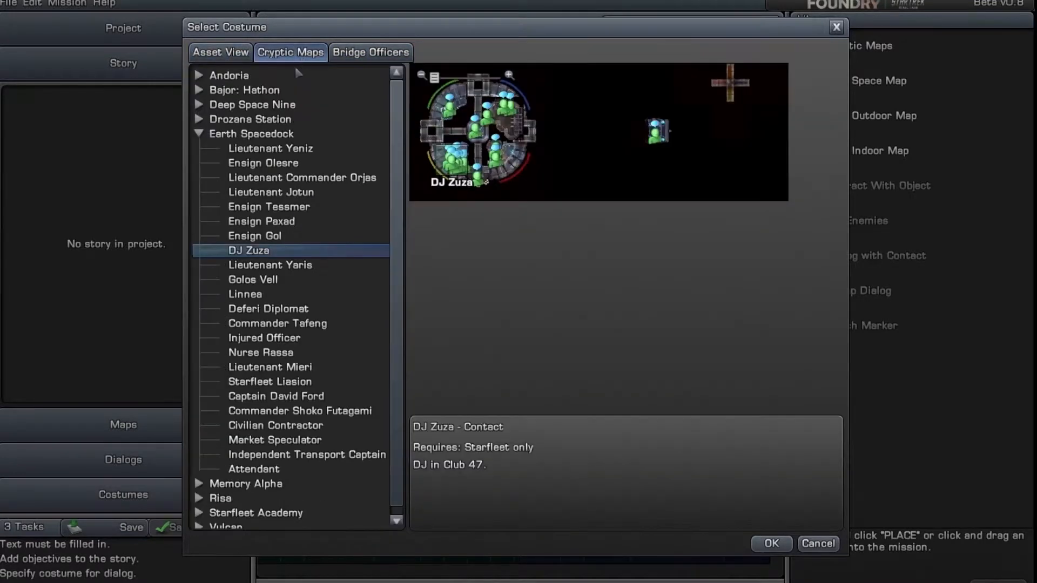
{"action": "left_click", "coordinate": [837, 27]}
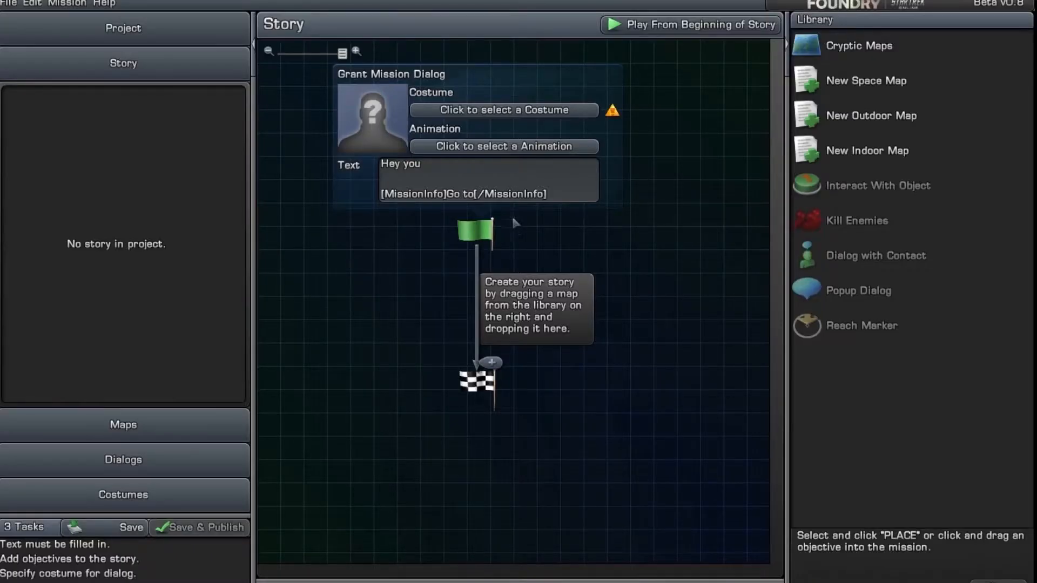
Step: Assign the Earth Spacedock contact DJ Zuza as the costume of the Grant Mission Dialog
{"action": "left_click", "coordinate": [481, 110]}
{"action": "left_click", "coordinate": [308, 60]}
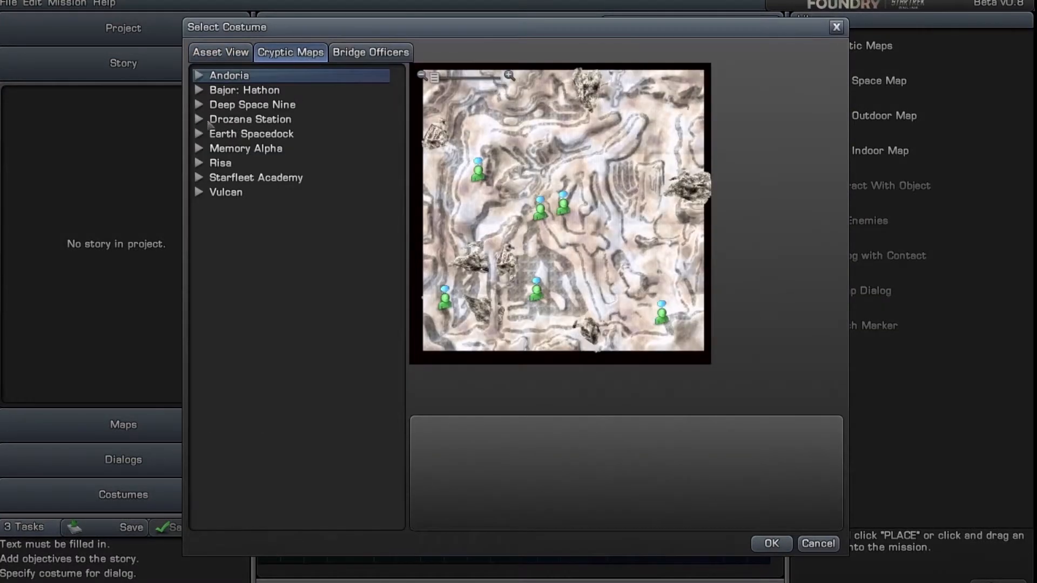
{"action": "left_click", "coordinate": [199, 133]}
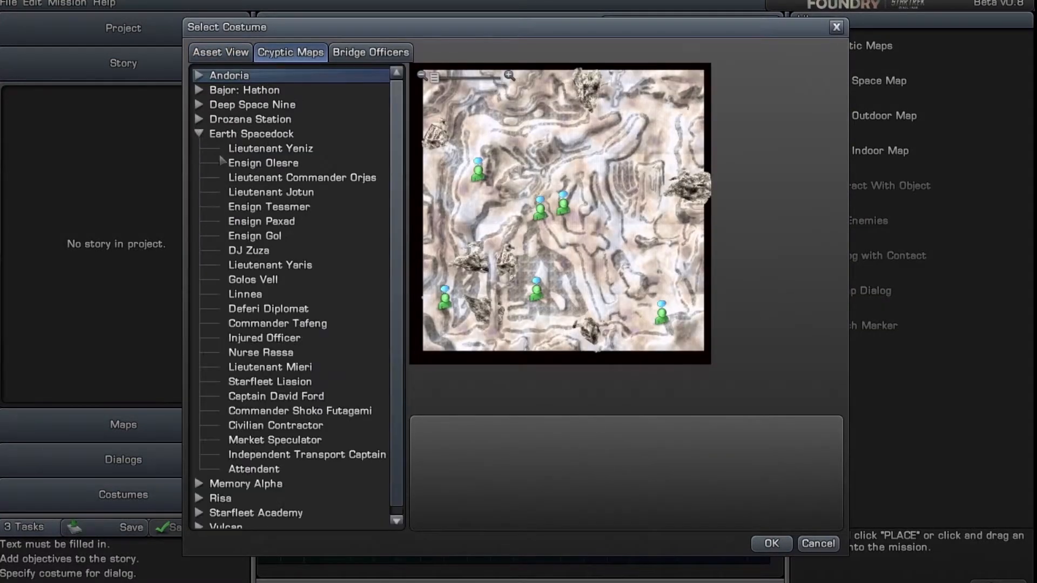
{"action": "left_click", "coordinate": [265, 253]}
{"action": "left_click", "coordinate": [772, 543]}
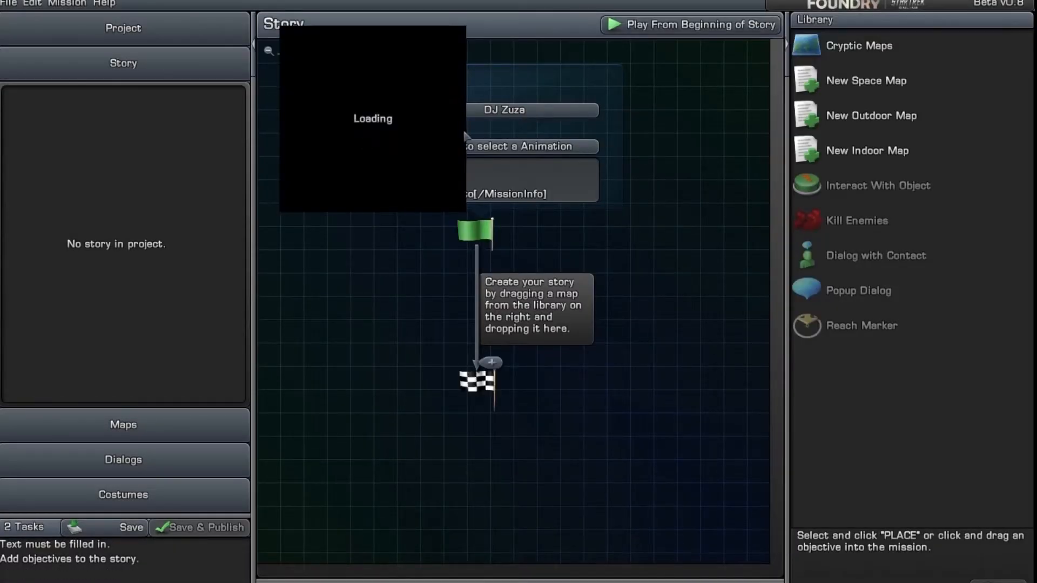
Step: Examine the animation choices for the Grant Mission Dialog without selecting one
{"action": "left_click", "coordinate": [475, 146]}
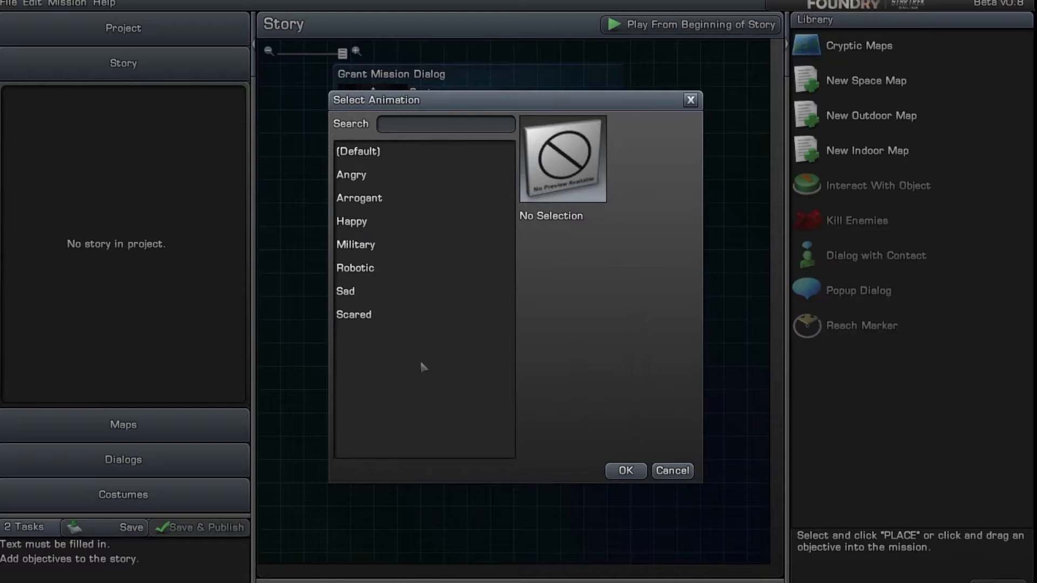
{"action": "left_click", "coordinate": [673, 471]}
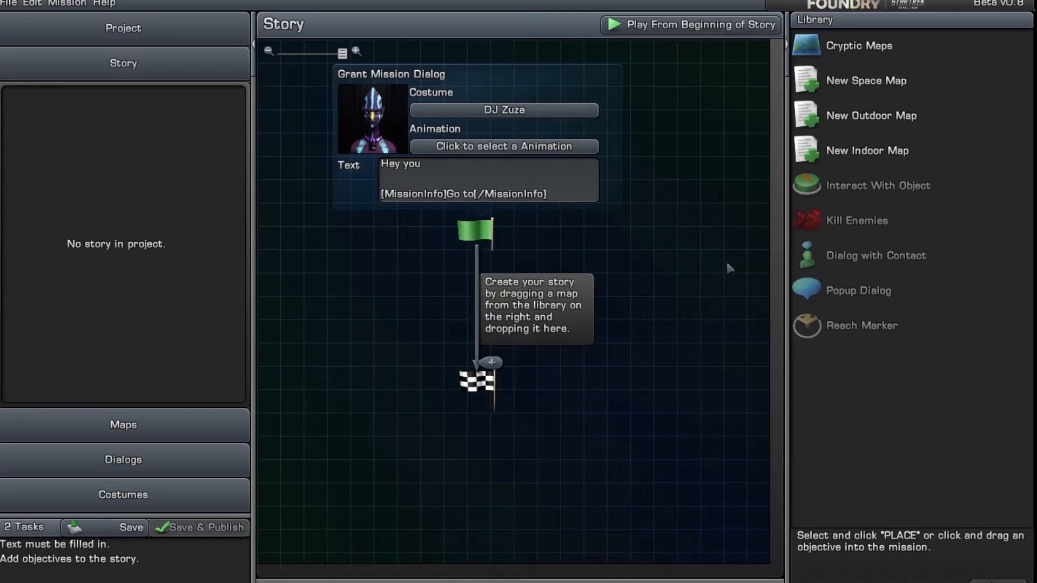
Step: Add a new space map to the story between the start flag and the finish flag
{"action": "scroll", "coordinate": [726, 264], "scroll_direction": "down", "scroll_amount": 2}
{"action": "scroll", "coordinate": [724, 266], "scroll_direction": "up", "scroll_amount": 2}
{"action": "left_click_drag", "start_coordinate": [806, 78], "coordinate": [487, 309]}
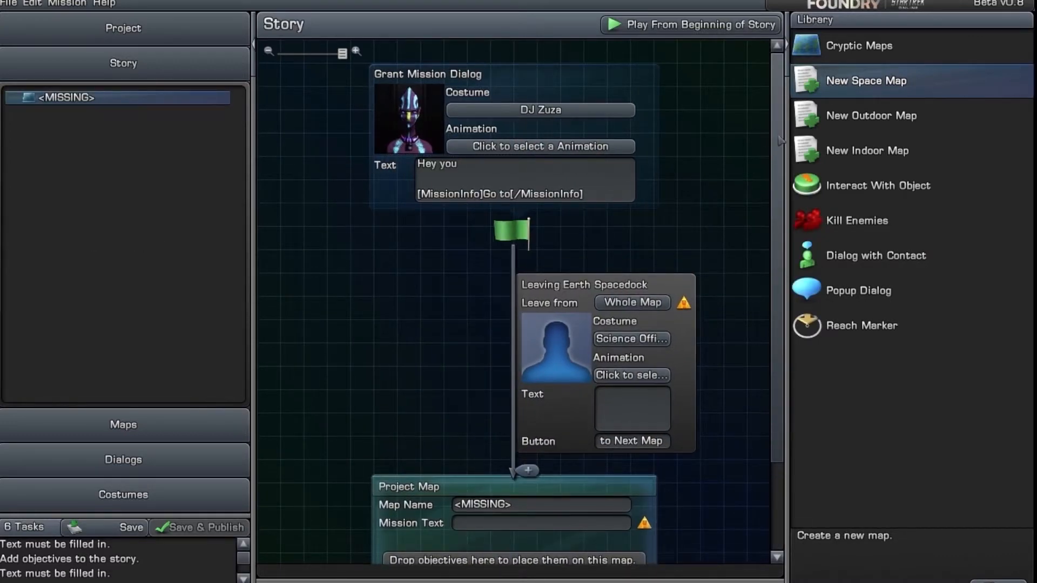
{"action": "scroll", "coordinate": [780, 169], "scroll_direction": "down", "scroll_amount": 3}
Step: Set the transition to the new space map to leave from the Vulcan System in Sirius Sector Block
{"action": "mouse_move", "coordinate": [570, 267]}
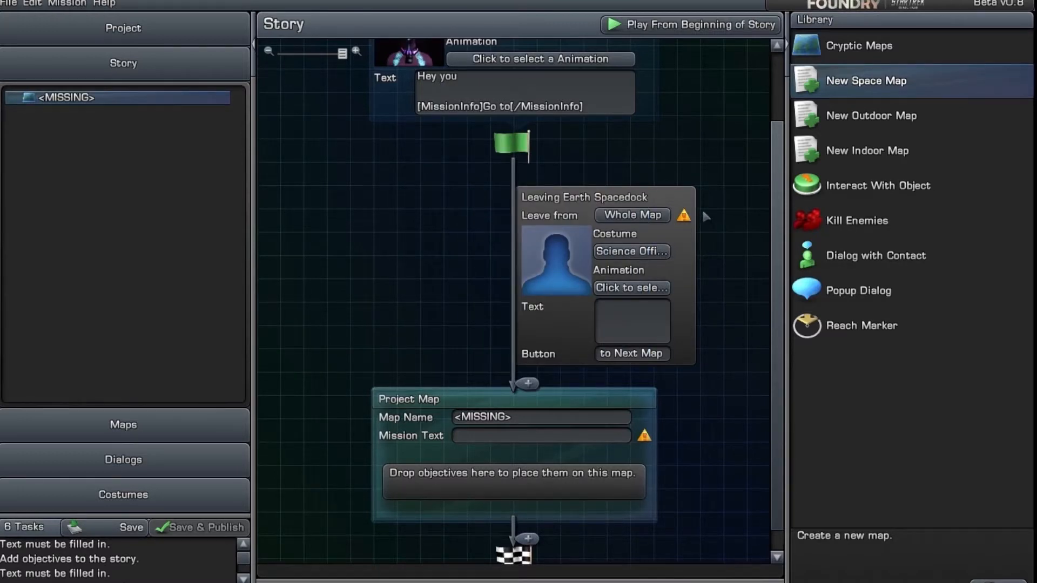
{"action": "left_click", "coordinate": [636, 216]}
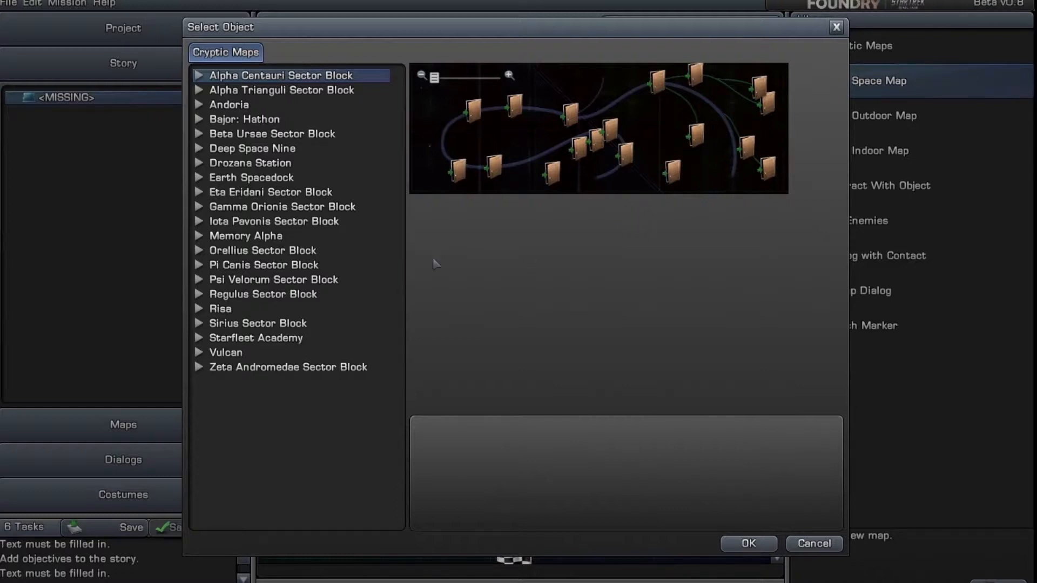
{"action": "left_click", "coordinate": [199, 324]}
{"action": "scroll", "coordinate": [330, 394], "scroll_direction": "down", "scroll_amount": 3}
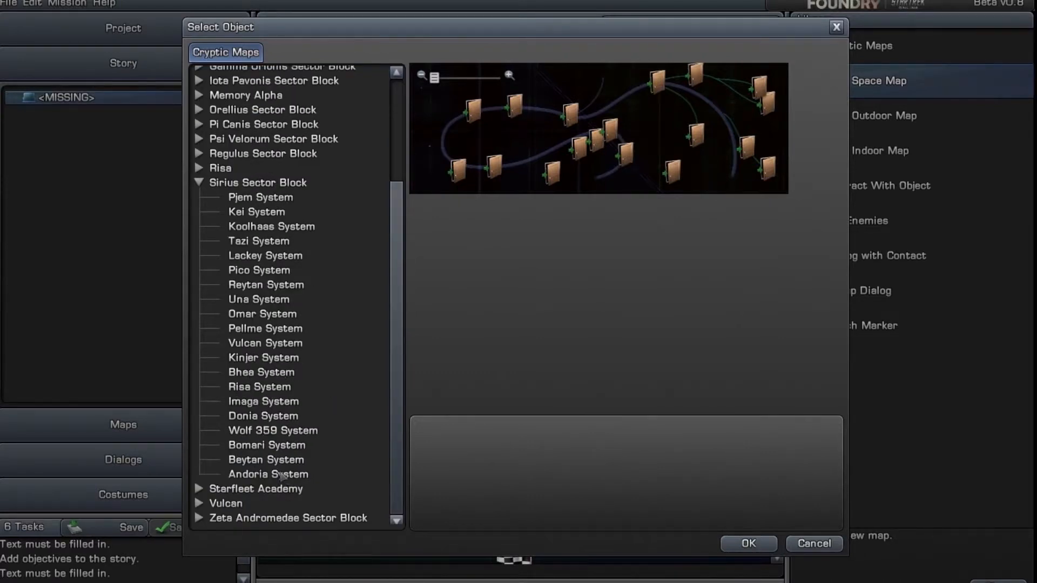
{"action": "left_click", "coordinate": [274, 349]}
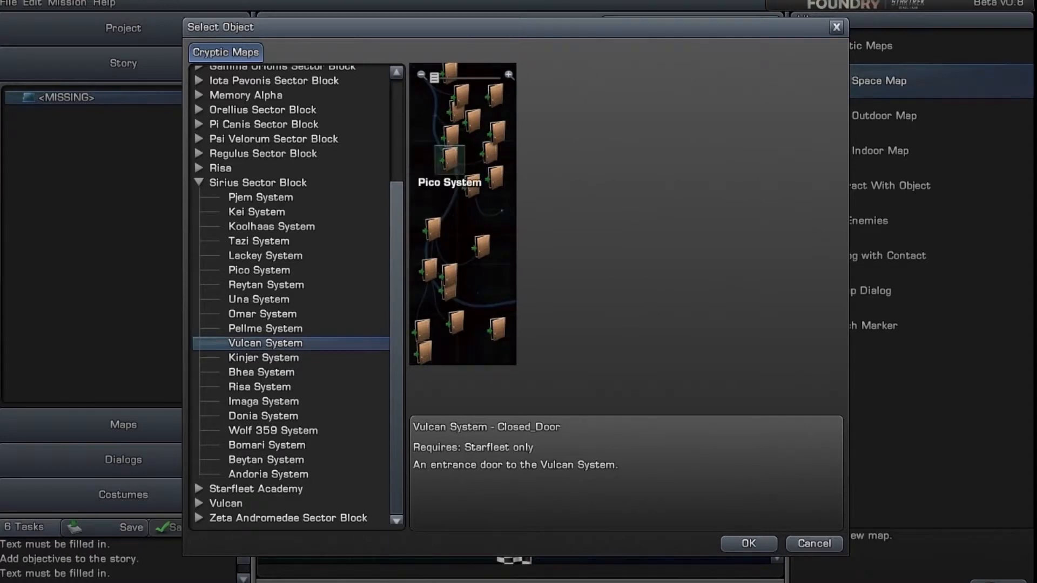
{"action": "left_click", "coordinate": [749, 542]}
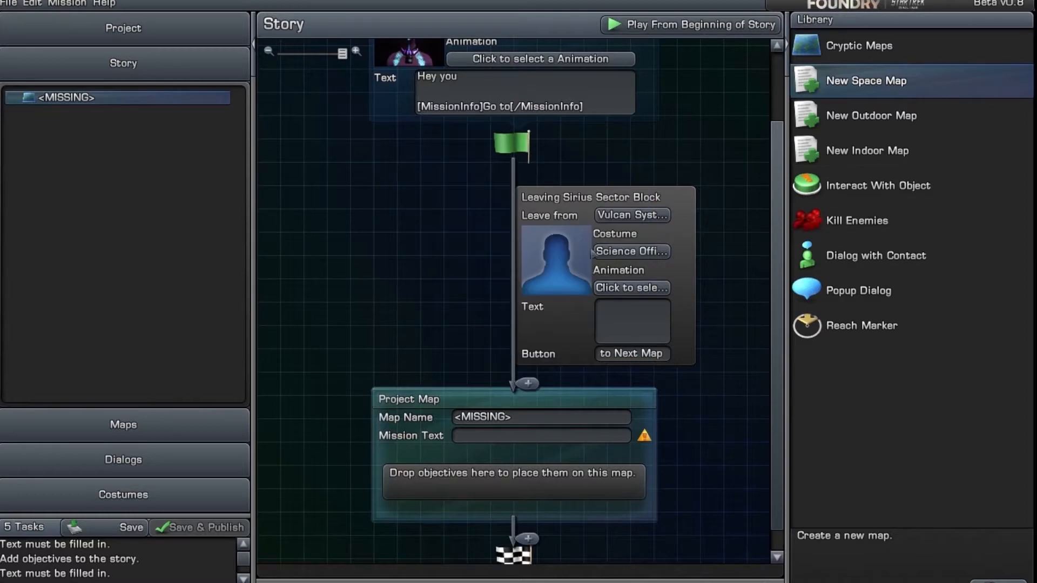
Step: Enter "Sir," as the dialog text of the transition leaving Sirius Sector Block
{"action": "left_click", "coordinate": [613, 315]}
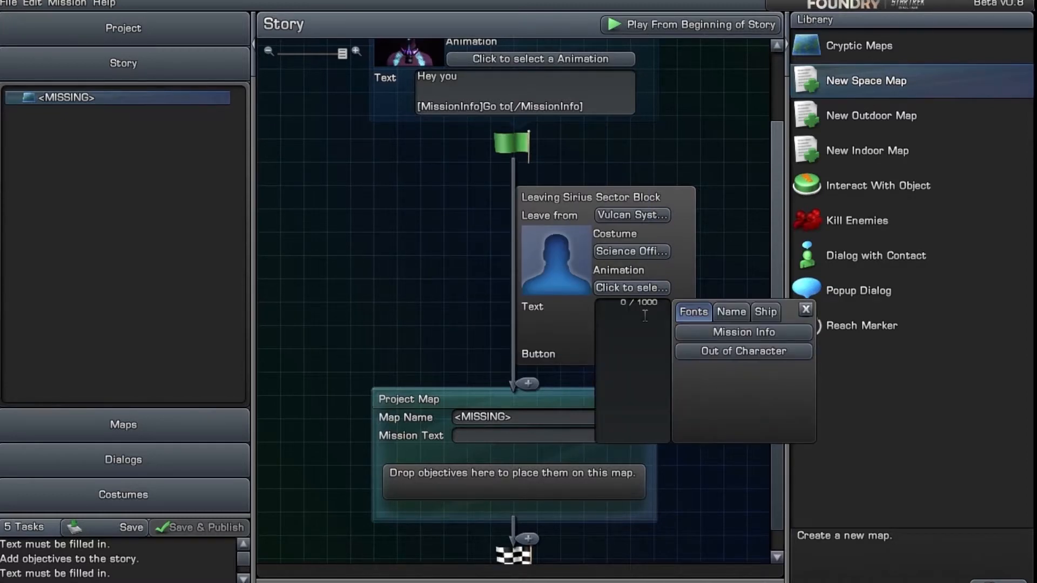
{"action": "type", "text": "Sir,"}
{"action": "scroll", "coordinate": [776, 208], "scroll_direction": "up", "scroll_amount": 2}
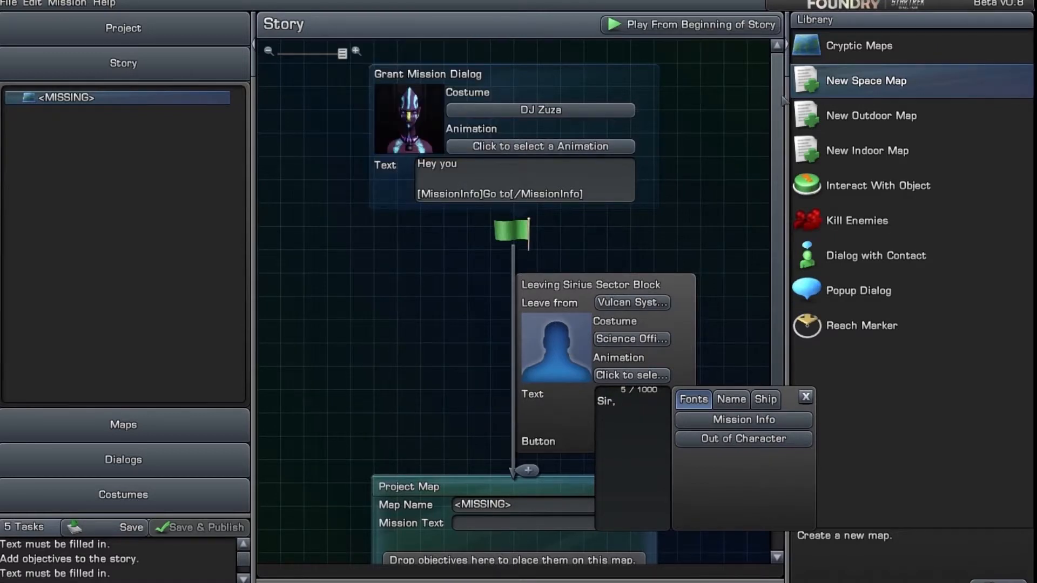
{"action": "left_click_drag", "start_coordinate": [780, 103], "coordinate": [817, 249]}
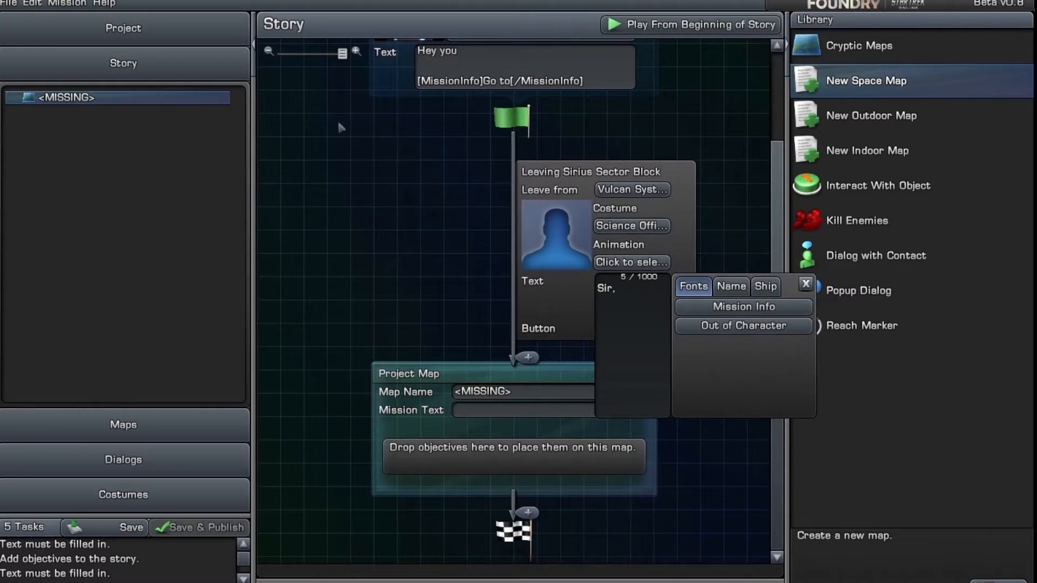
{"action": "mouse_move", "coordinate": [554, 216]}
{"action": "left_click", "coordinate": [533, 412]}
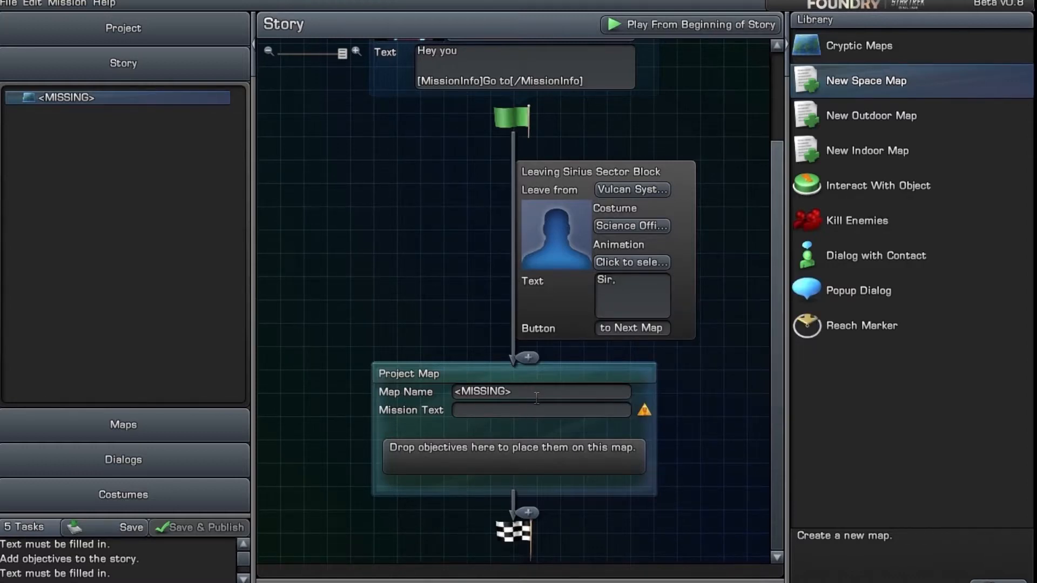
Step: Name the new space map Vulcan and give it the mission text "Approach the Planet"
{"action": "left_click", "coordinate": [457, 391]}
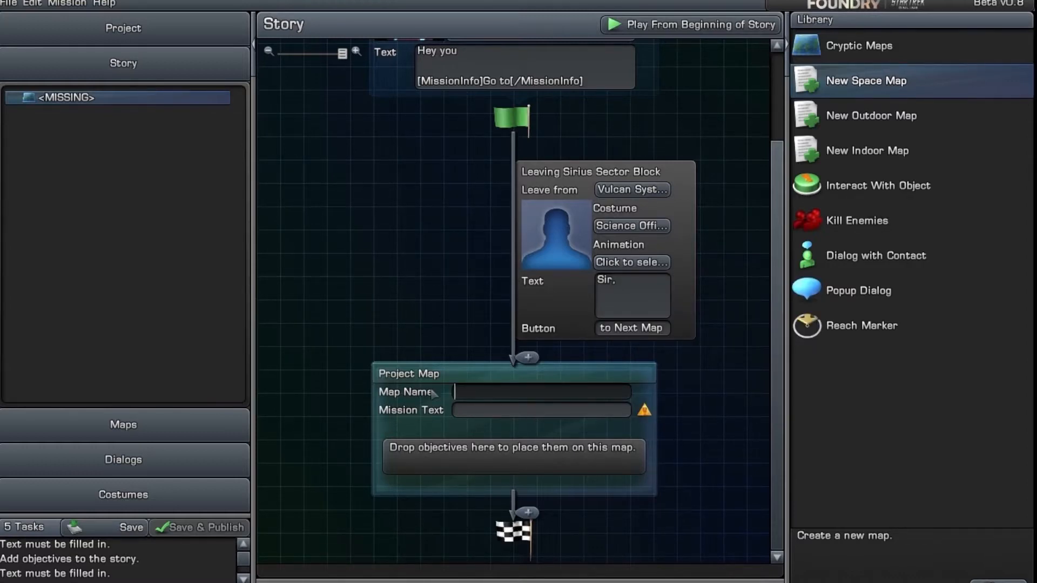
{"action": "type", "text": "Vulcan"}
{"action": "left_click", "coordinate": [463, 410]}
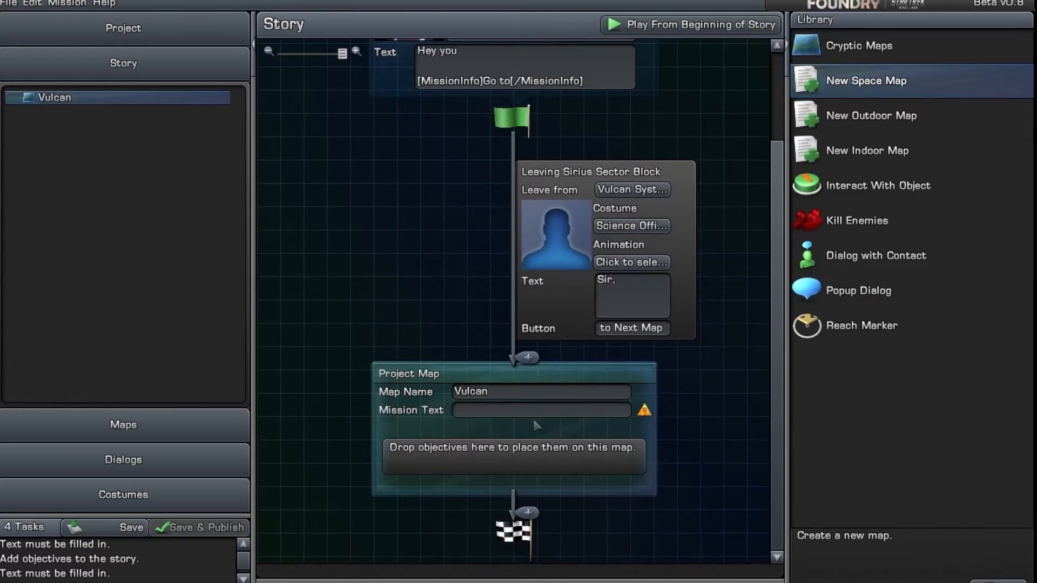
{"action": "left_click", "coordinate": [465, 409]}
{"action": "type", "text": "Approach the S"}
{"action": "key", "text": "BackSpace"}
{"action": "key", "text": "BackSpace"}
{"action": "key", "text": "BackSpace"}
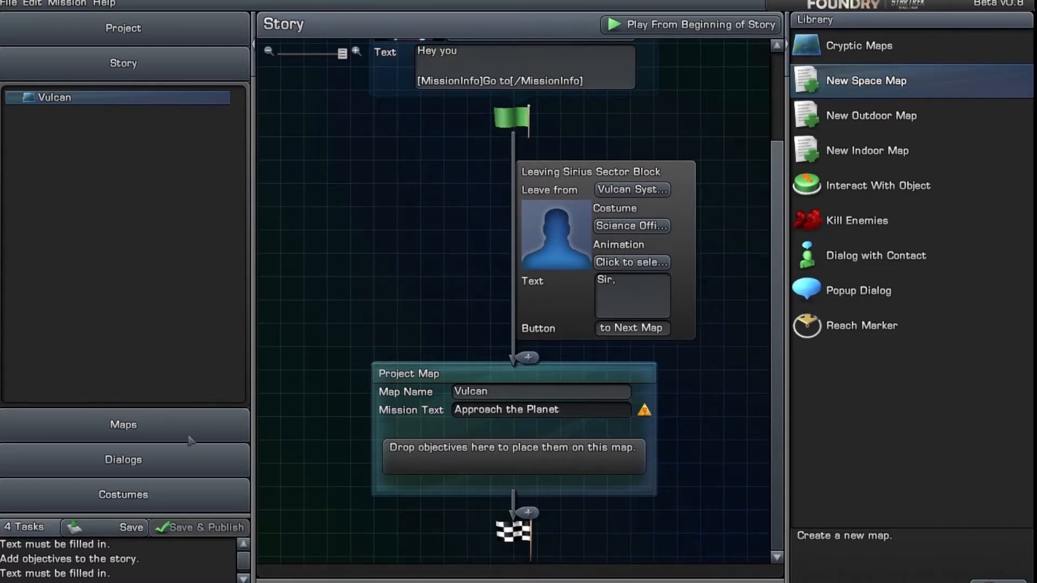
Step: Finish creating the Vulcan map from the pre-made Vulcan System space map
{"action": "left_click", "coordinate": [116, 432]}
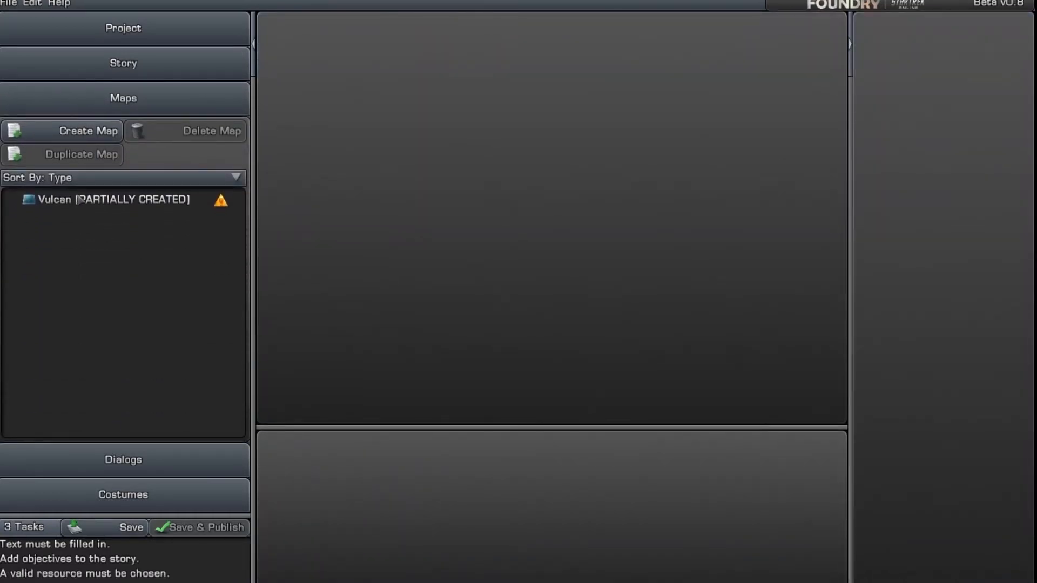
{"action": "left_click", "coordinate": [89, 201]}
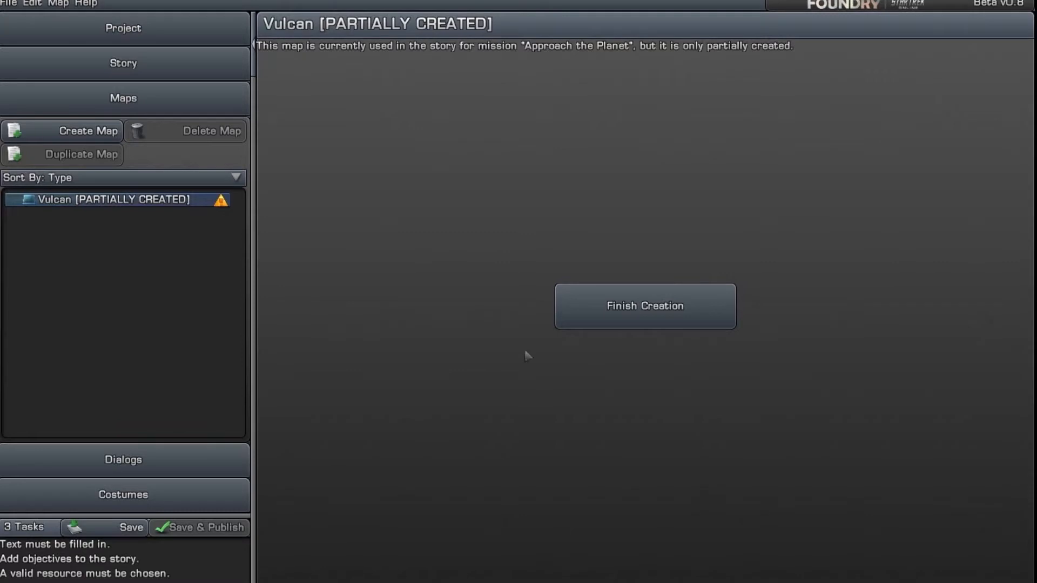
{"action": "left_click", "coordinate": [672, 312]}
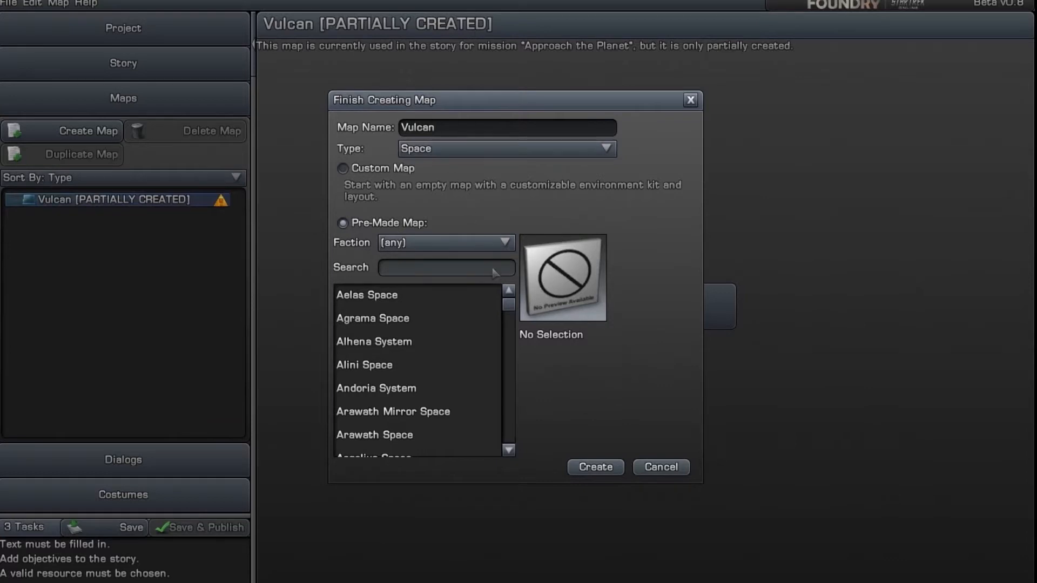
{"action": "left_click", "coordinate": [416, 269]}
{"action": "type", "text": "Vulcan"}
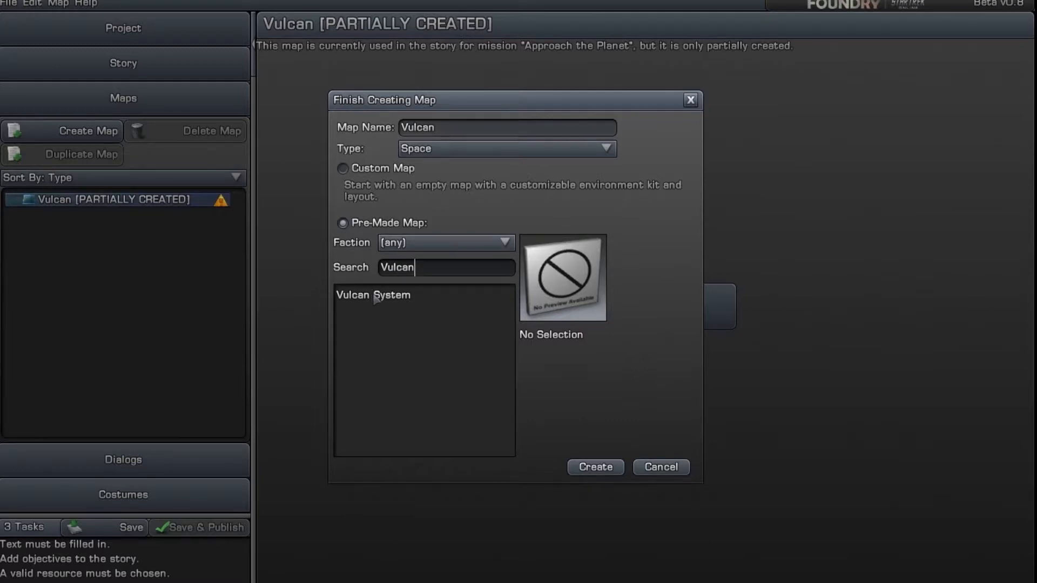
{"action": "left_click", "coordinate": [377, 297]}
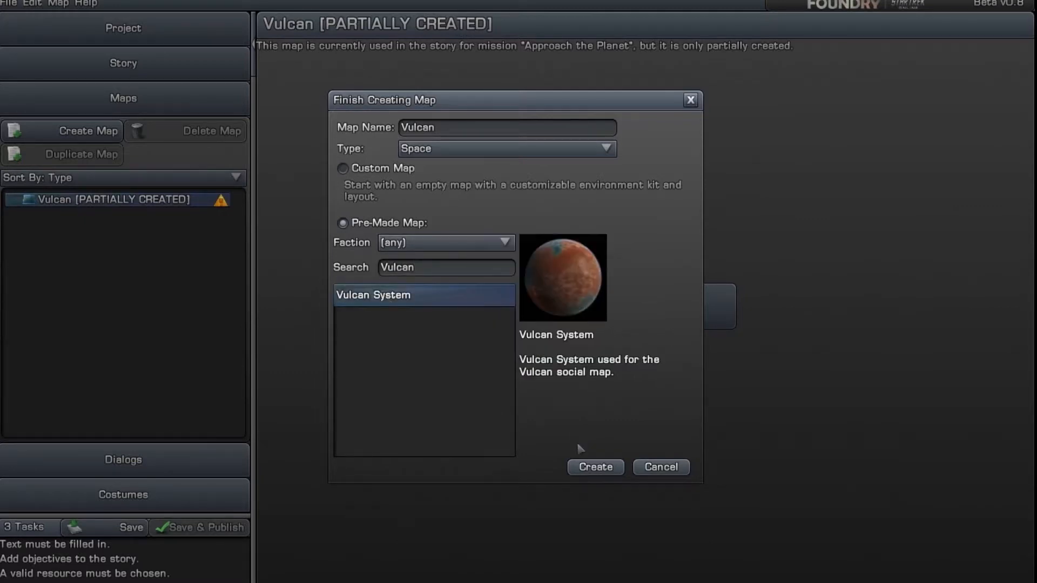
{"action": "left_click", "coordinate": [600, 466]}
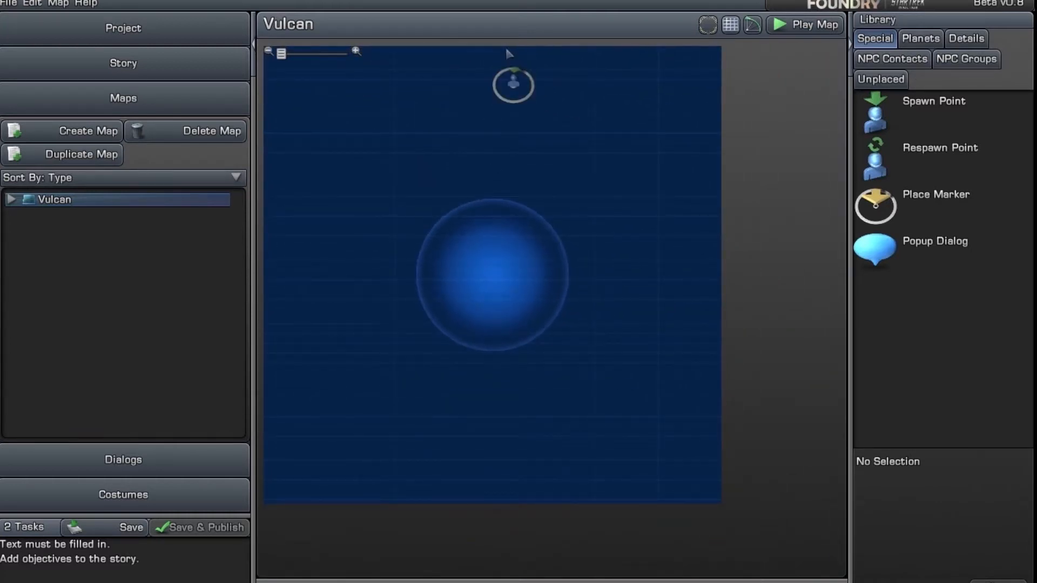
Step: Move the spawn point to the opposite side of the planet, near the map's lower edge, and add a place marker on the planet
{"action": "mouse_move", "coordinate": [513, 86]}
{"action": "left_mouse_down"}
{"action": "mouse_move", "coordinate": [514, 412]}
{"action": "mouse_move", "coordinate": [492, 444]}
{"action": "left_mouse_up"}
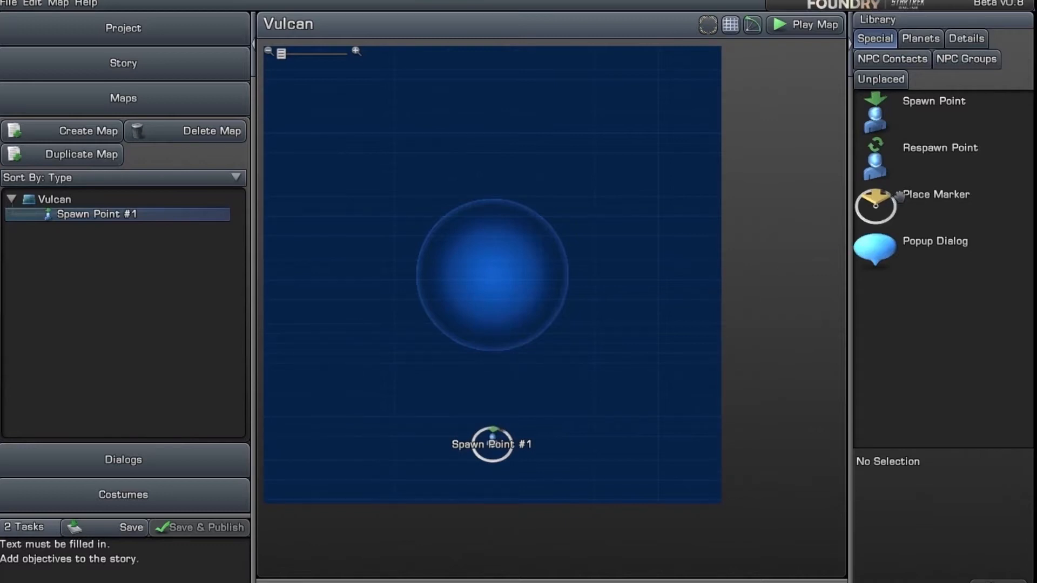
{"action": "mouse_move", "coordinate": [912, 197]}
{"action": "left_mouse_down"}
{"action": "mouse_move", "coordinate": [773, 194]}
{"action": "mouse_move", "coordinate": [579, 169]}
{"action": "mouse_move", "coordinate": [488, 273]}
{"action": "left_mouse_up"}
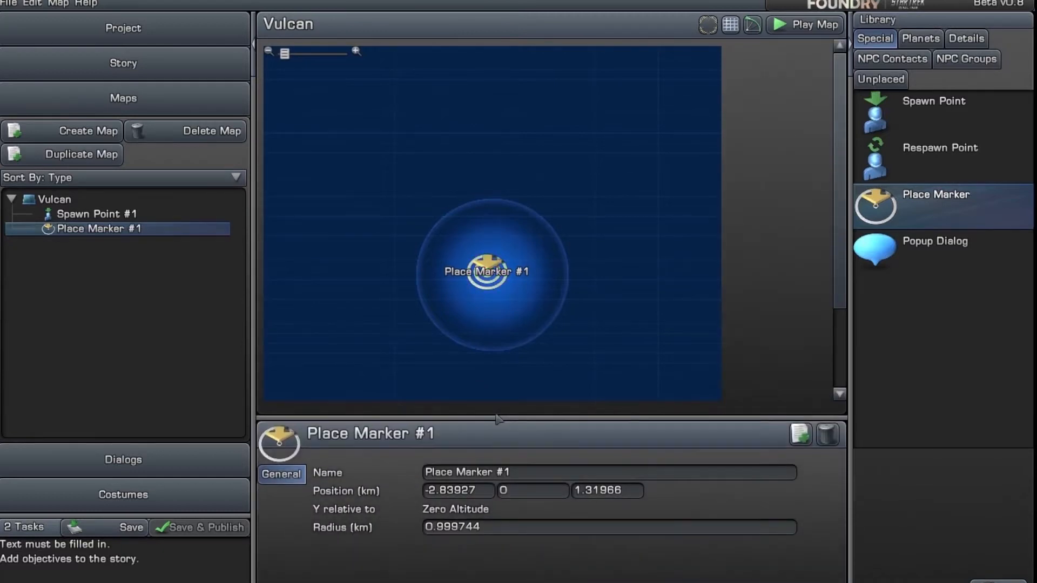
Step: Set the place marker's radius to 55 km so its trigger area extends beyond the planet
{"action": "left_click", "coordinate": [451, 521]}
{"action": "type", "text": "30"}
{"action": "key", "text": "Return"}
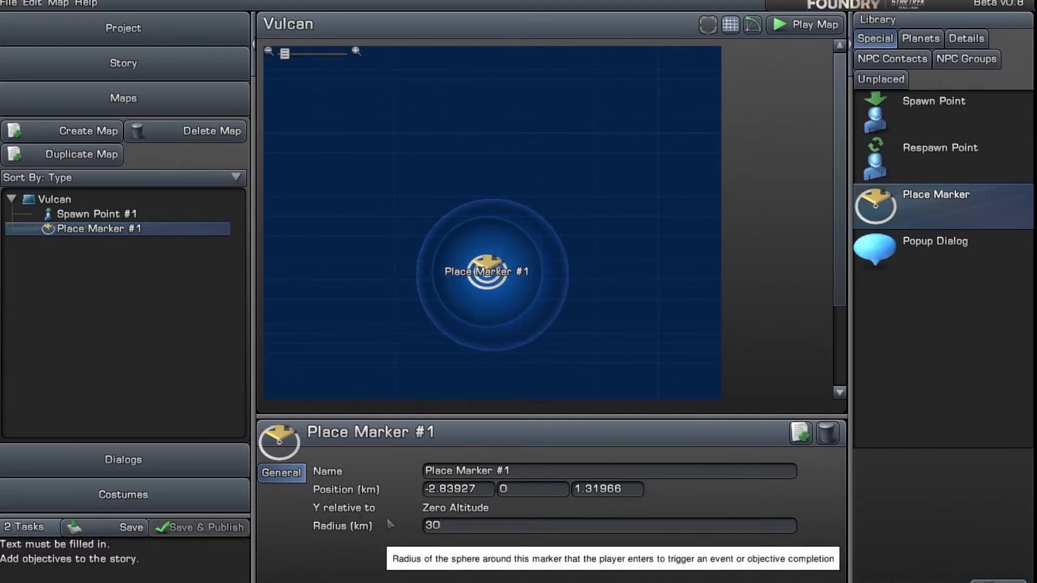
{"action": "left_click_drag", "start_coordinate": [468, 525], "coordinate": [387, 525]}
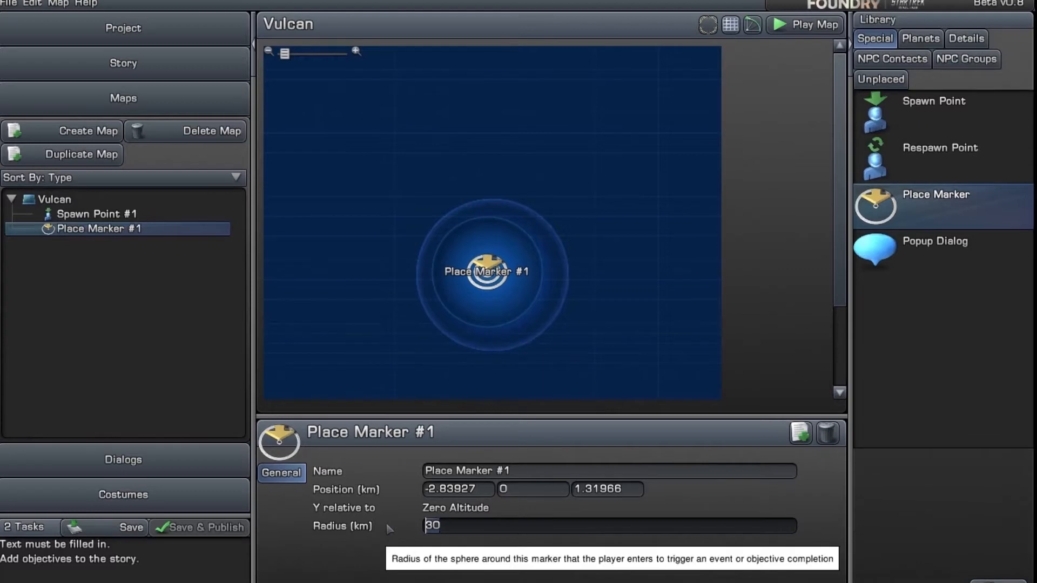
{"action": "type", "text": "50"}
{"action": "key", "text": "Return"}
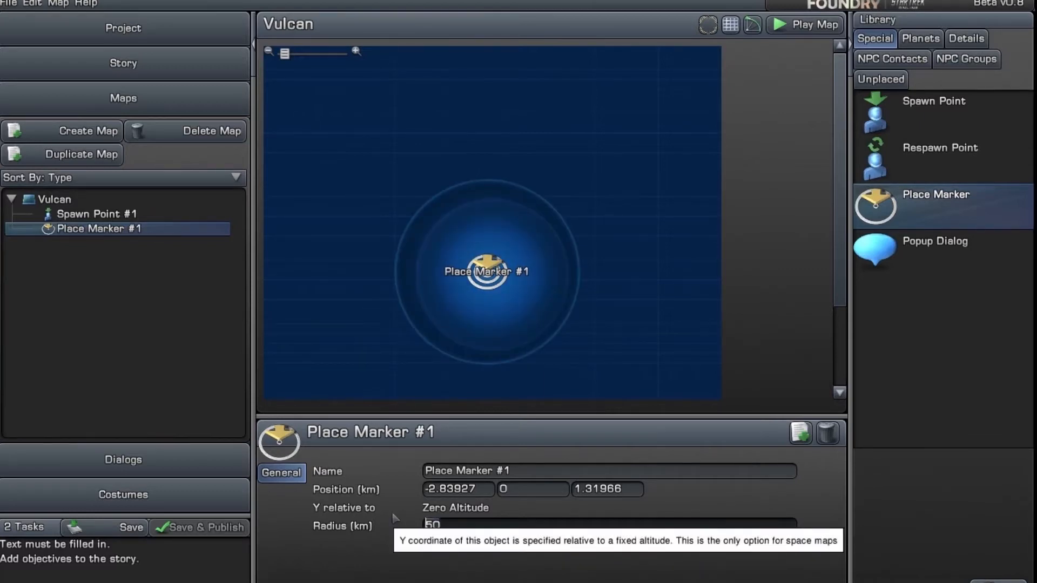
{"action": "key", "text": "BackSpace"}
{"action": "type", "text": "5"}
{"action": "key", "text": "Return"}
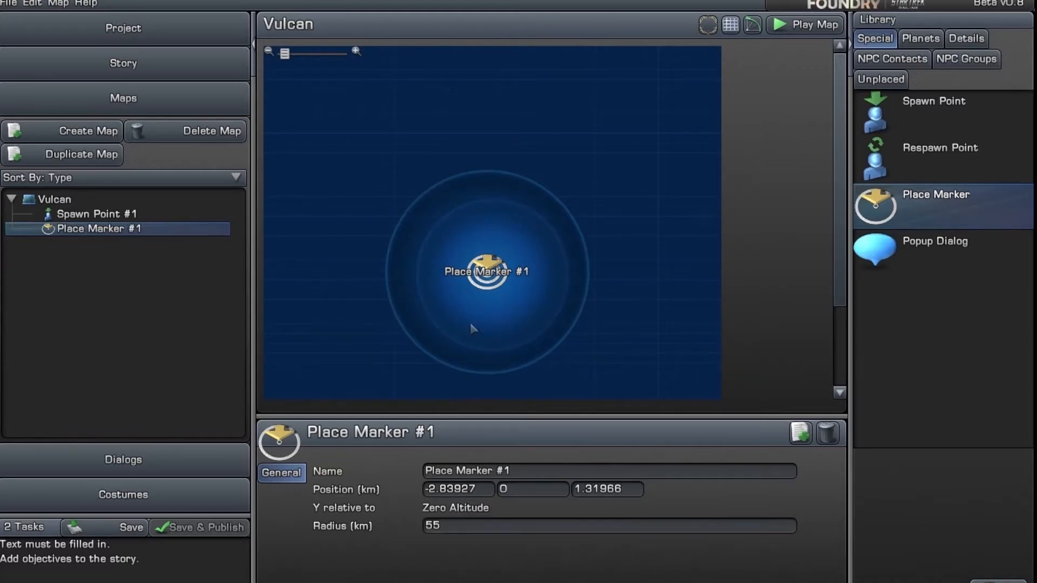
Step: Centre the place marker on the planet at about X -0.16 km, Z -3.28 km and check its distance from the spawn point
{"action": "left_click_drag", "start_coordinate": [486, 272], "coordinate": [492, 282]}
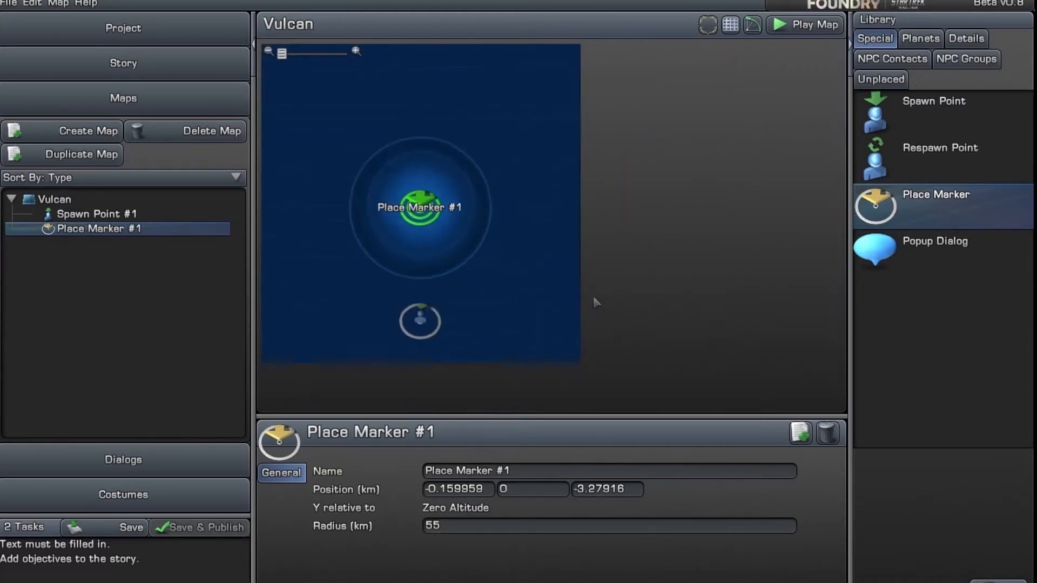
{"action": "scroll", "coordinate": [541, 339], "scroll_direction": "up", "scroll_amount": 3}
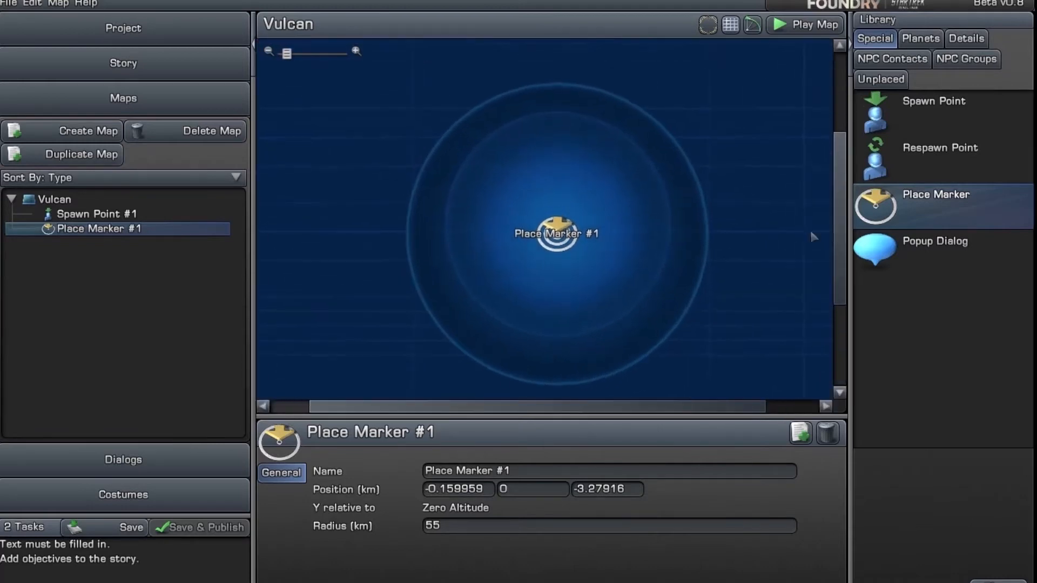
{"action": "left_click_drag", "start_coordinate": [843, 190], "coordinate": [842, 282]}
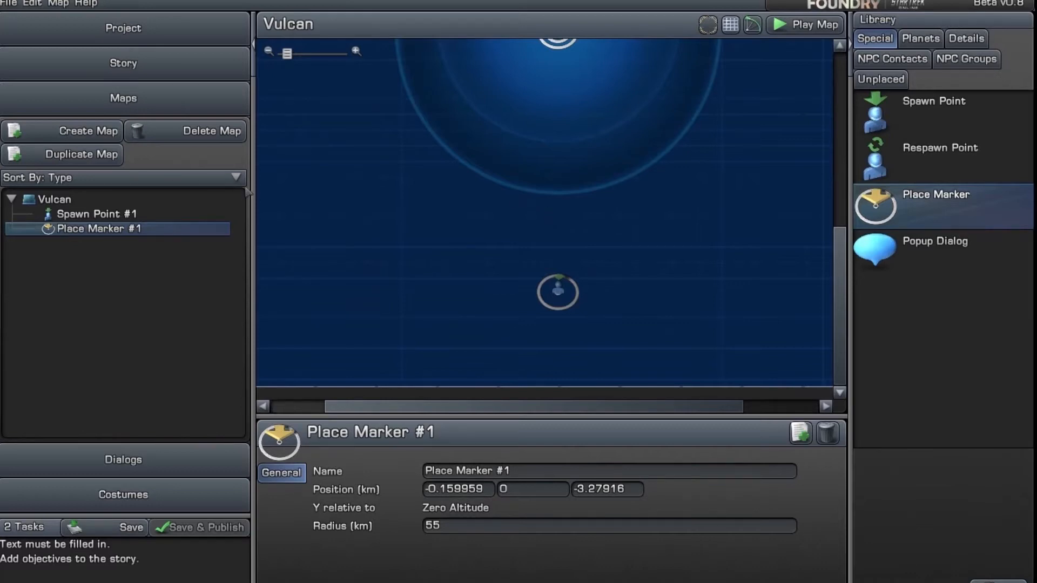
Step: Add a Reach Marker objective to the Vulcan map in the story with the mission text "Approach the Planet"
{"action": "left_click", "coordinate": [151, 65]}
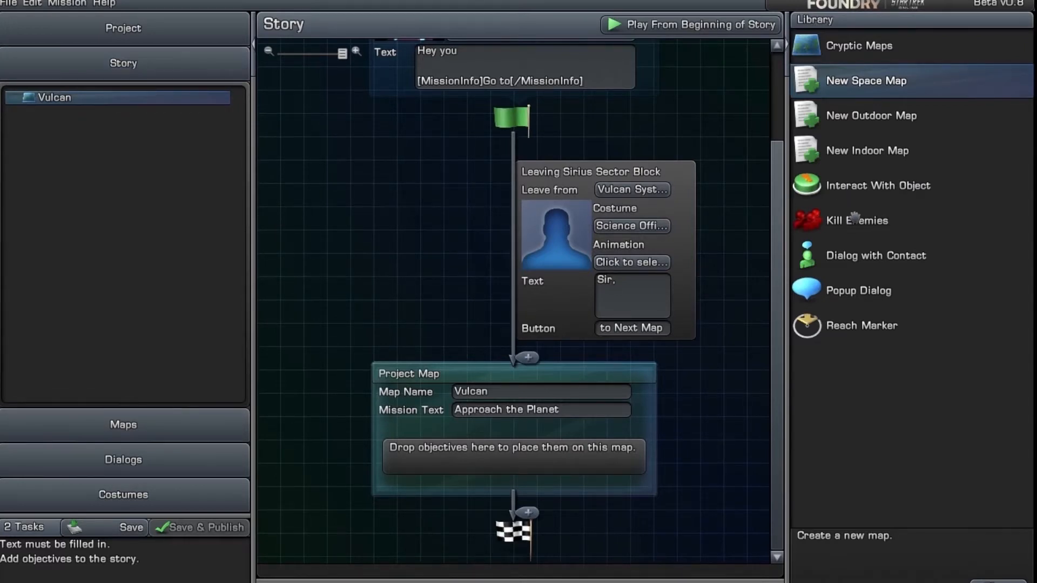
{"action": "mouse_move", "coordinate": [863, 326]}
{"action": "left_mouse_down"}
{"action": "mouse_move", "coordinate": [750, 335]}
{"action": "mouse_move", "coordinate": [568, 384]}
{"action": "mouse_move", "coordinate": [527, 454]}
{"action": "left_mouse_up"}
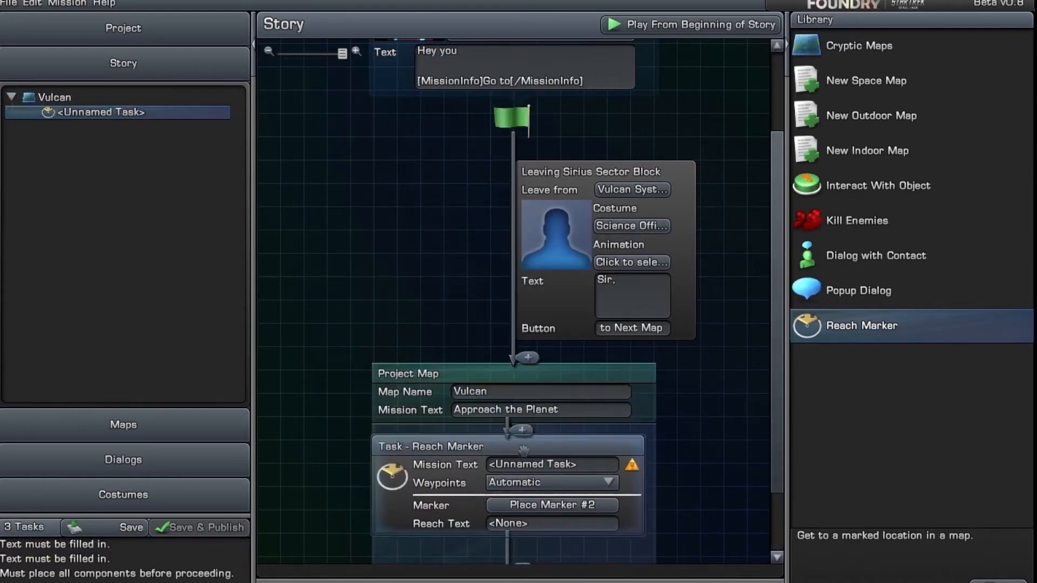
{"action": "left_click", "coordinate": [599, 479]}
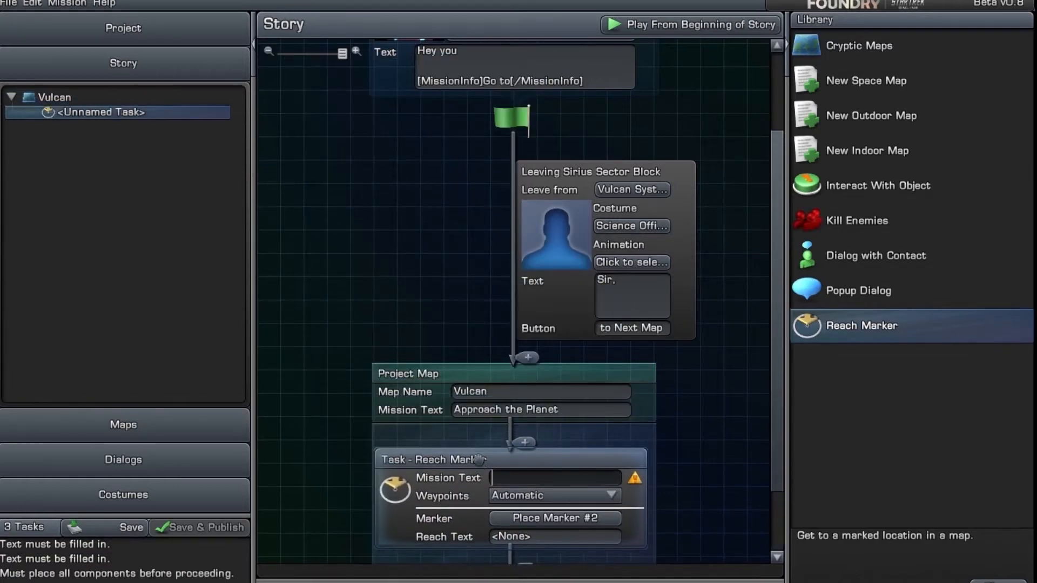
{"action": "type", "text": "Approach the Planet"}
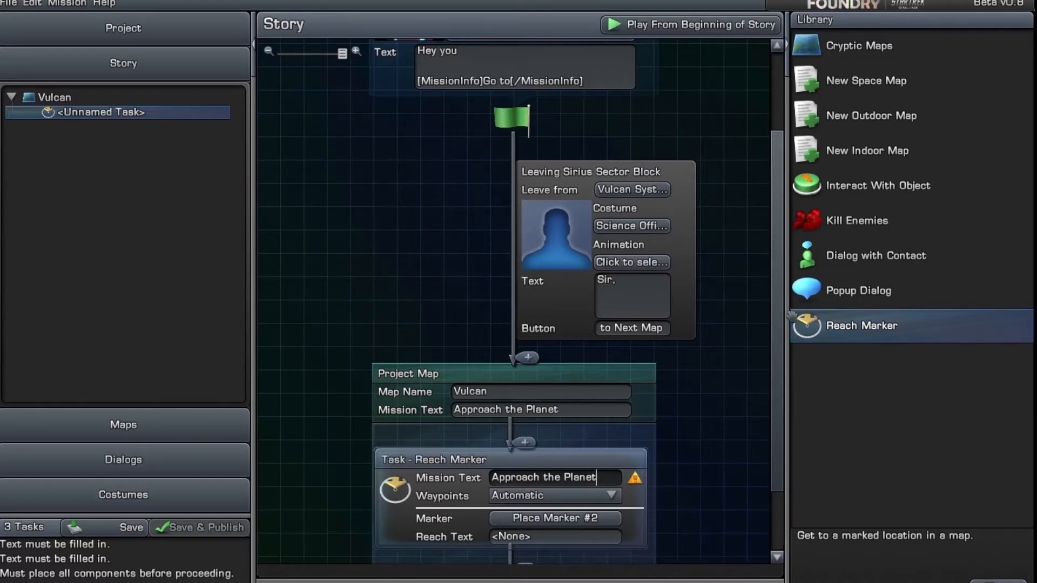
Step: Link the Reach Marker task to Place Marker #1 on the Vulcan map
{"action": "scroll", "coordinate": [755, 456], "scroll_direction": "down", "scroll_amount": 2}
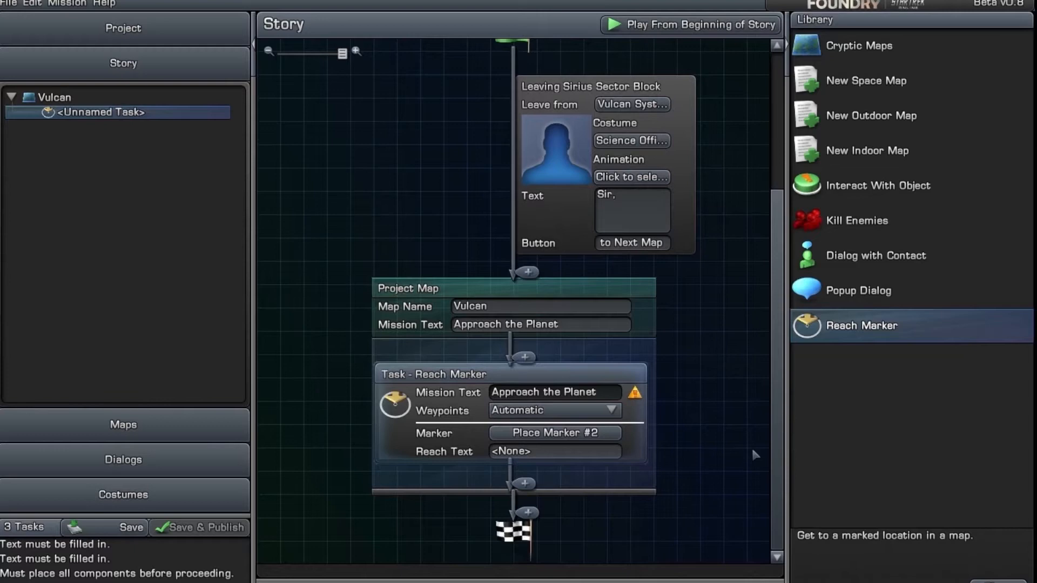
{"action": "left_click", "coordinate": [524, 434]}
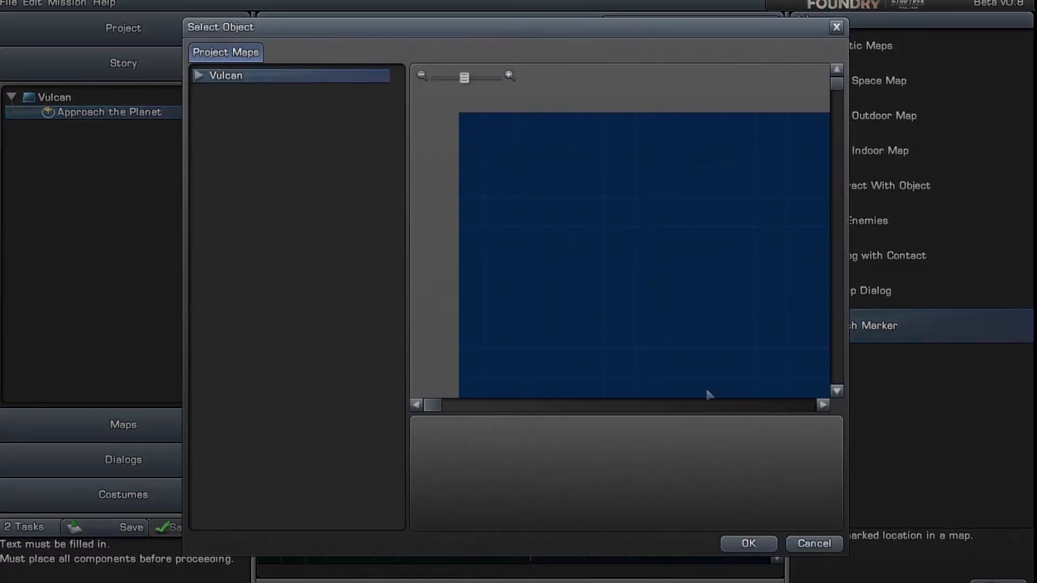
{"action": "scroll", "coordinate": [657, 293], "scroll_direction": "down", "scroll_amount": 3}
{"action": "scroll", "coordinate": [657, 296], "scroll_direction": "down", "scroll_amount": 4}
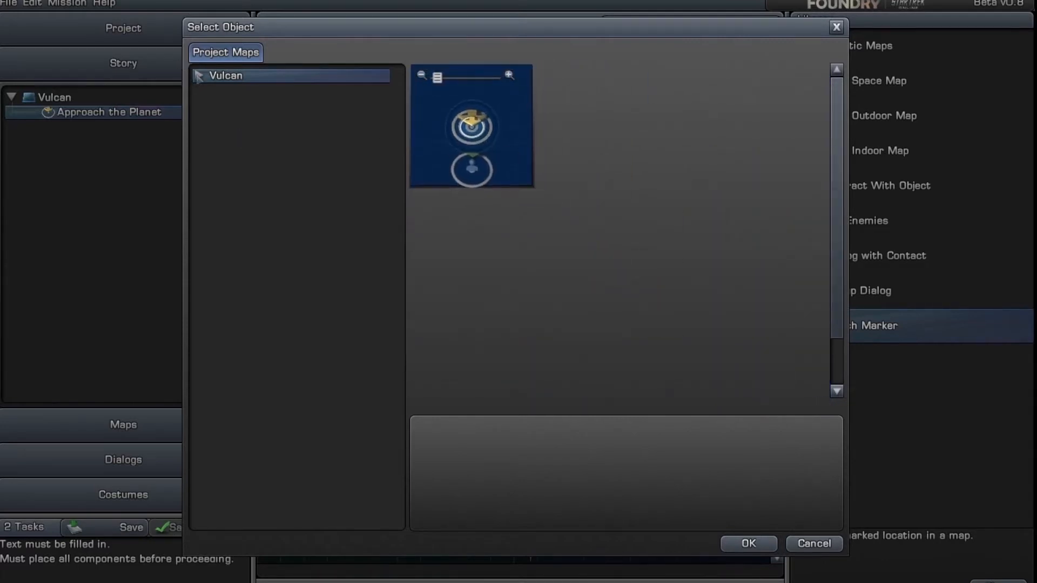
{"action": "left_click", "coordinate": [198, 76]}
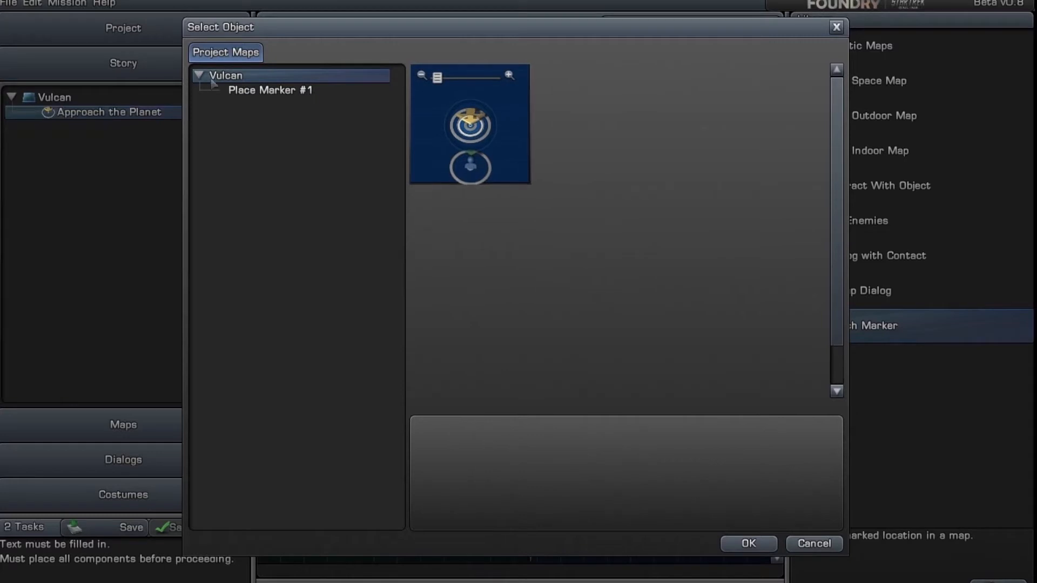
{"action": "left_click", "coordinate": [246, 92]}
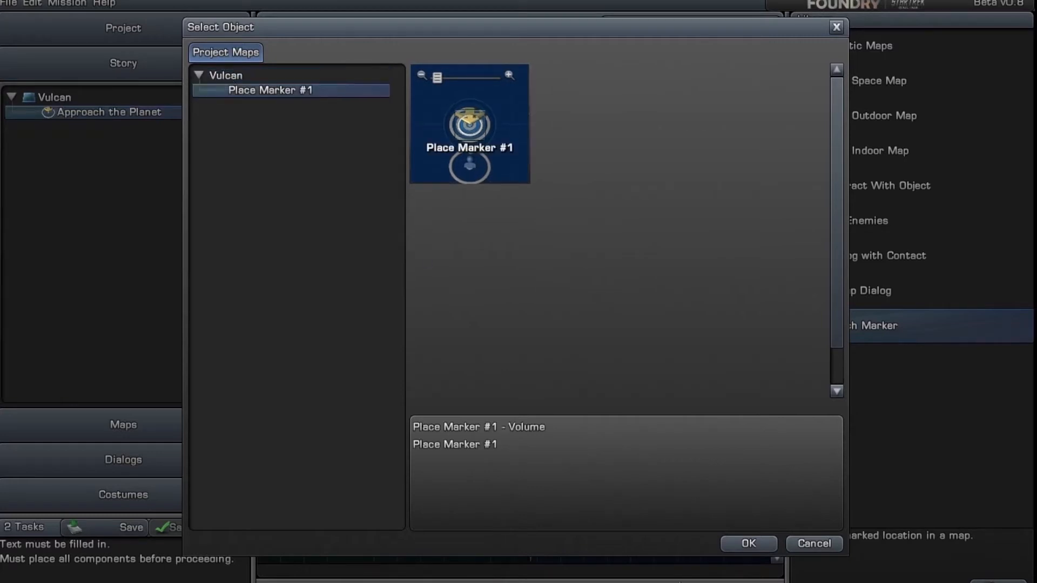
{"action": "left_click", "coordinate": [748, 544]}
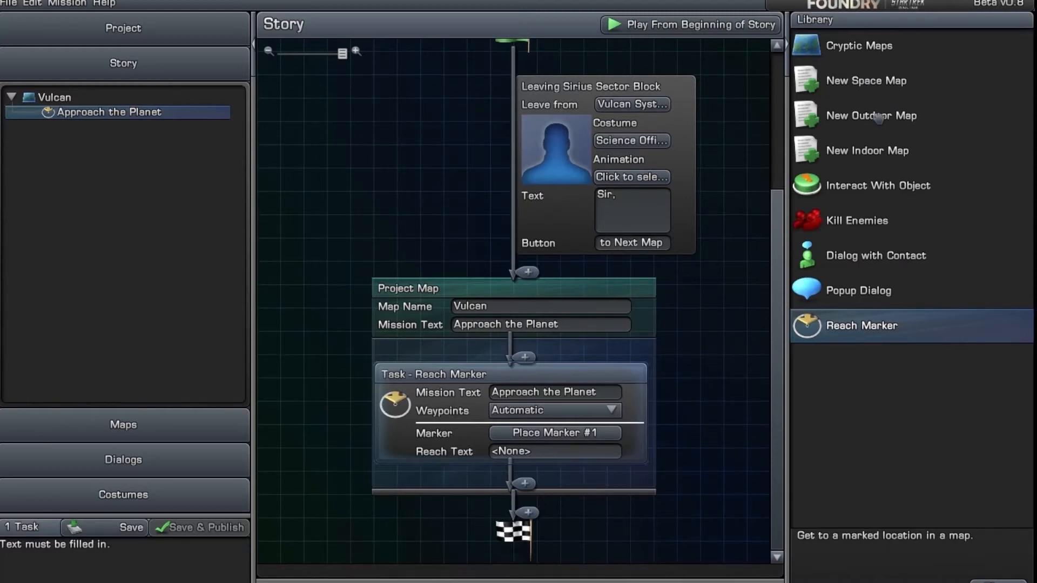
Step: Add a new outdoor map to the story between the Vulcan map and the finish flag, leaving its transition text empty
{"action": "left_click", "coordinate": [819, 122]}
{"action": "left_click_drag", "start_coordinate": [819, 122], "coordinate": [516, 517]}
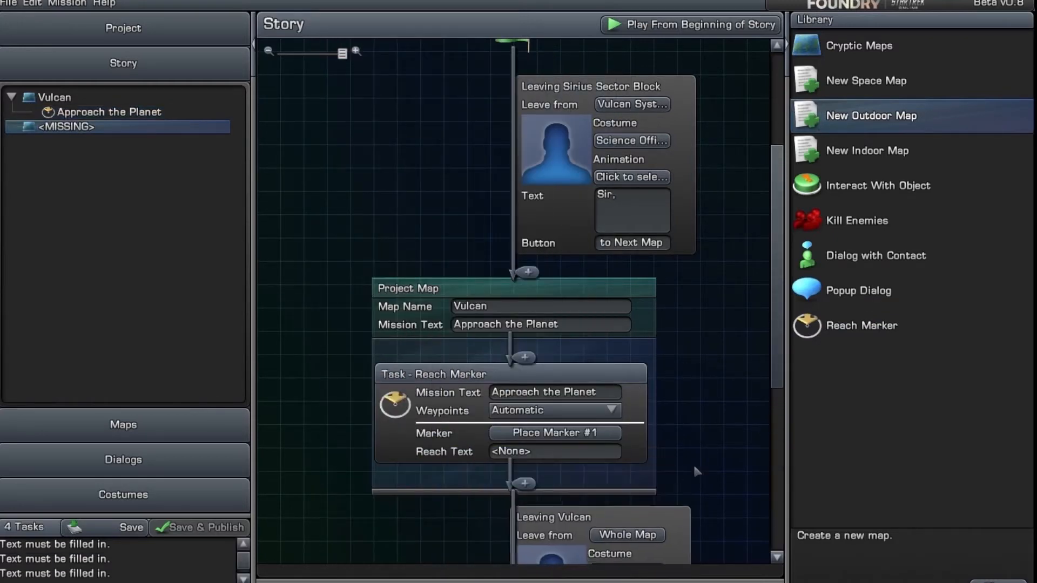
{"action": "left_click_drag", "start_coordinate": [776, 243], "coordinate": [775, 397]}
{"action": "left_click", "coordinate": [615, 299]}
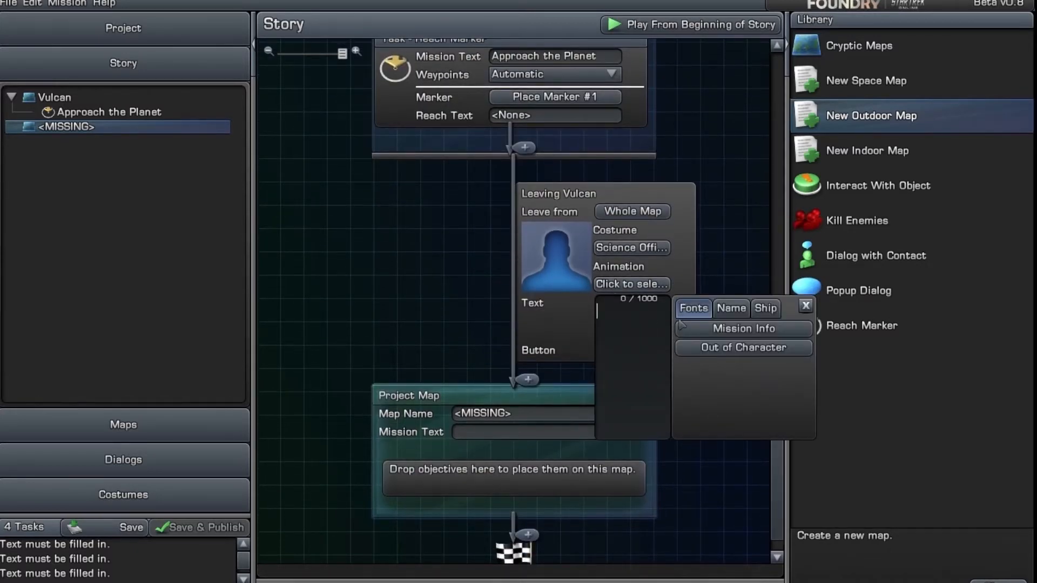
{"action": "left_click", "coordinate": [435, 299]}
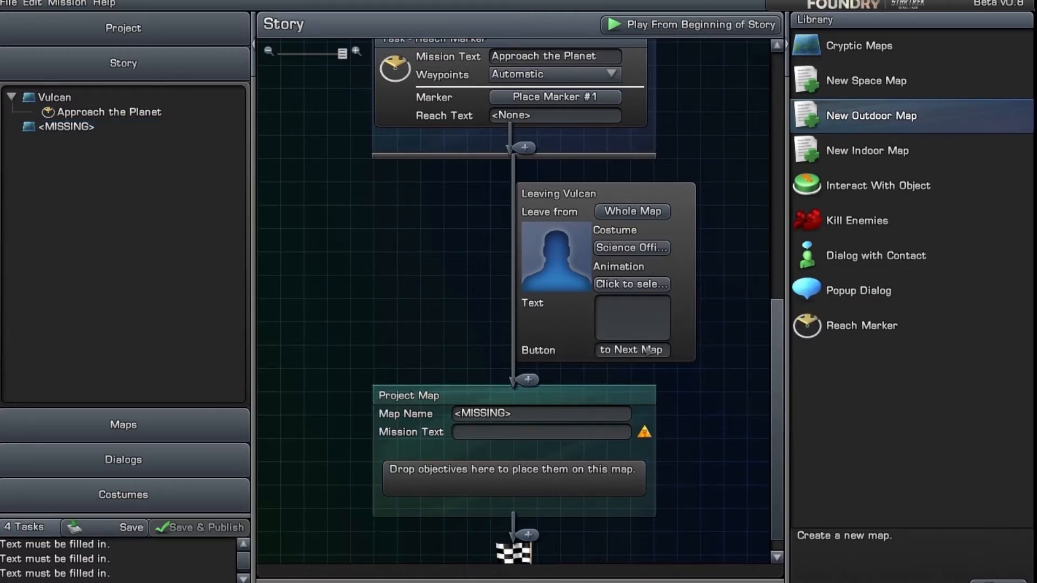
{"action": "left_click", "coordinate": [538, 413]}
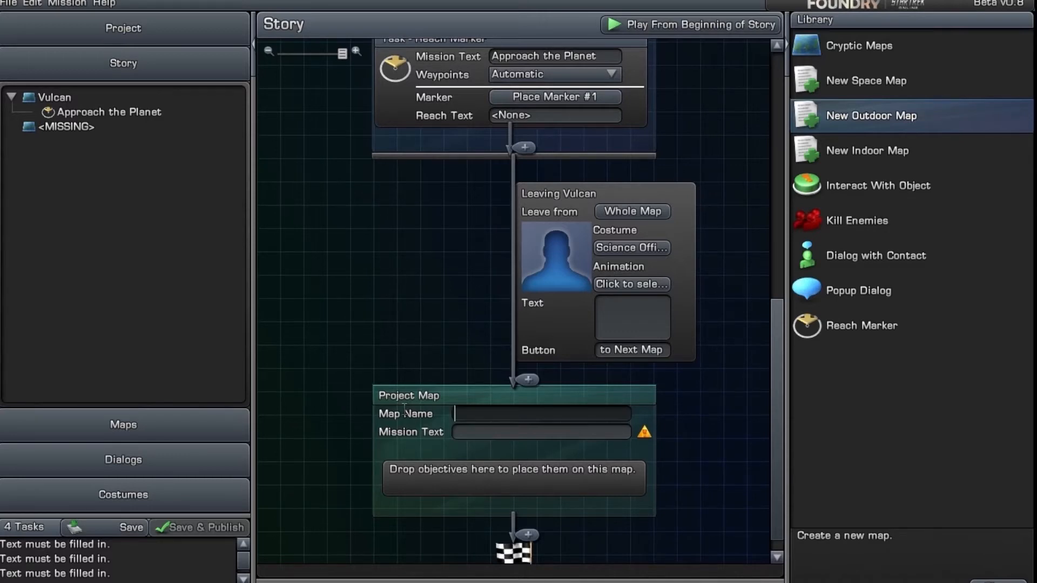
{"action": "left_click", "coordinate": [404, 408]}
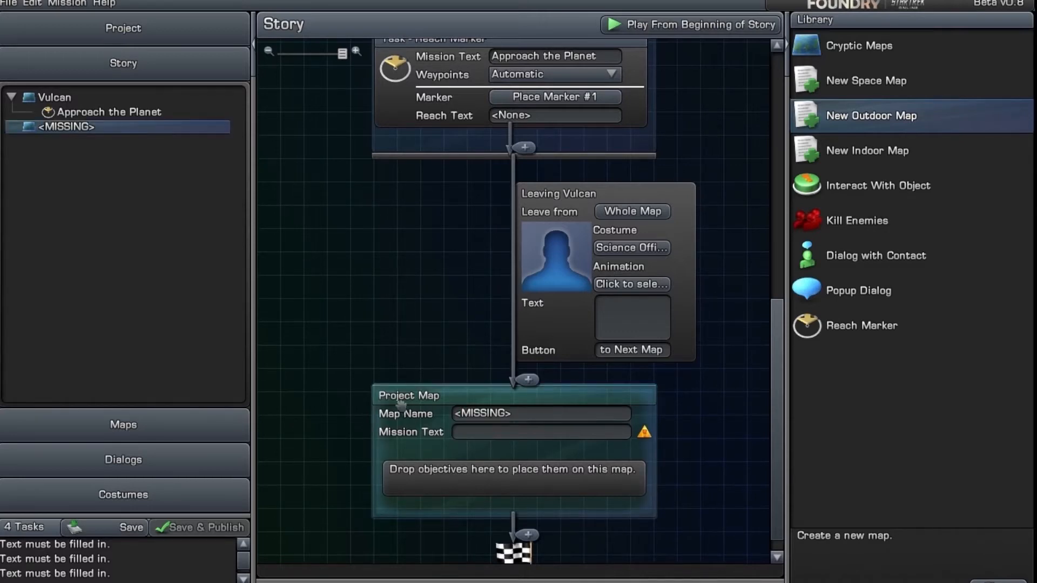
{"action": "left_click", "coordinate": [529, 415]}
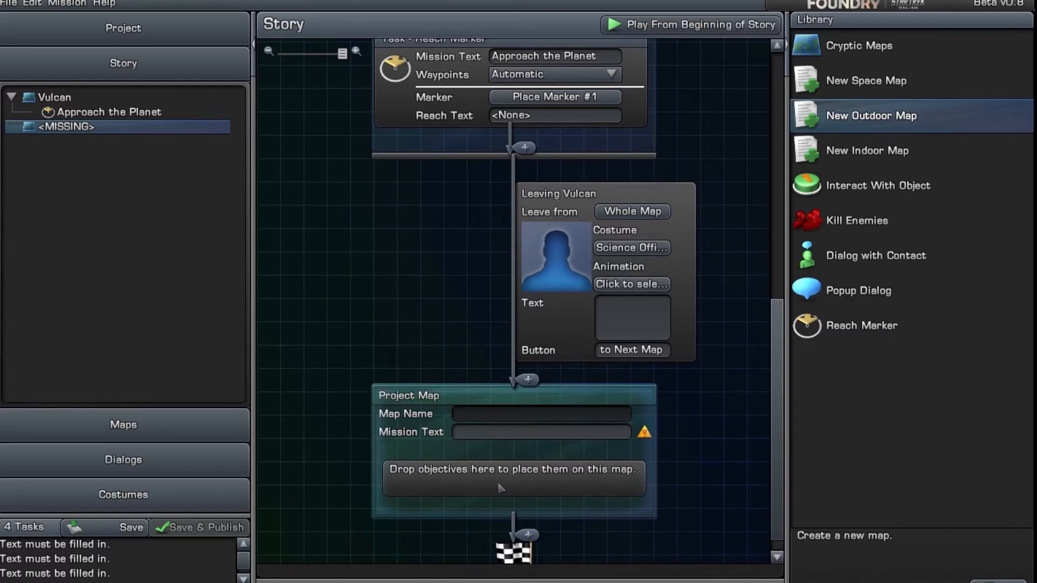
{"action": "left_click", "coordinate": [466, 431]}
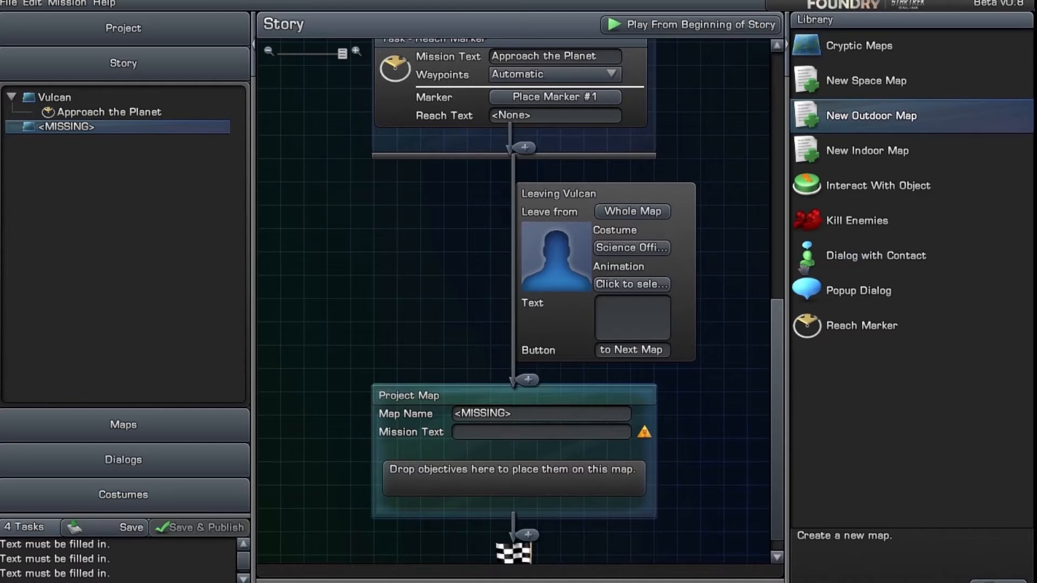
Step: Add a Dialog with Contact objective to the new outdoor map with the mission text "talk to ambassador"
{"action": "left_click_drag", "start_coordinate": [859, 259], "coordinate": [510, 484]}
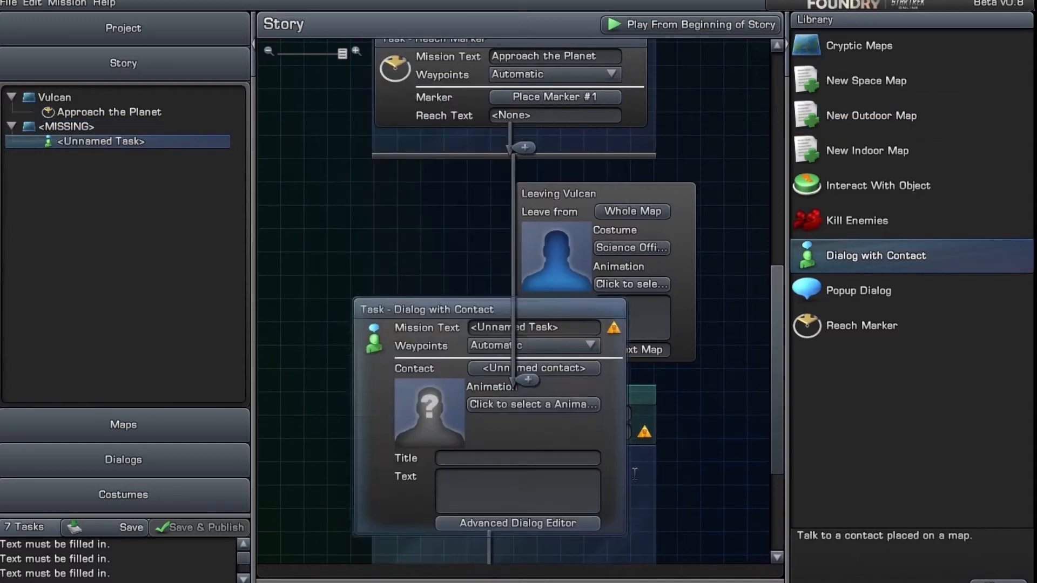
{"action": "left_click", "coordinate": [609, 496]}
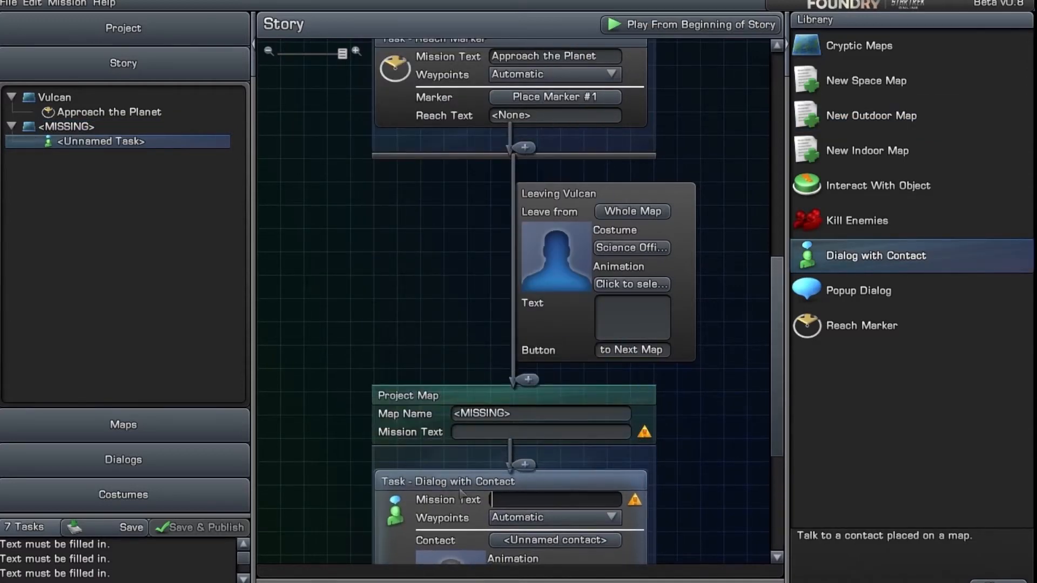
{"action": "type", "text": "talk to ambassador"}
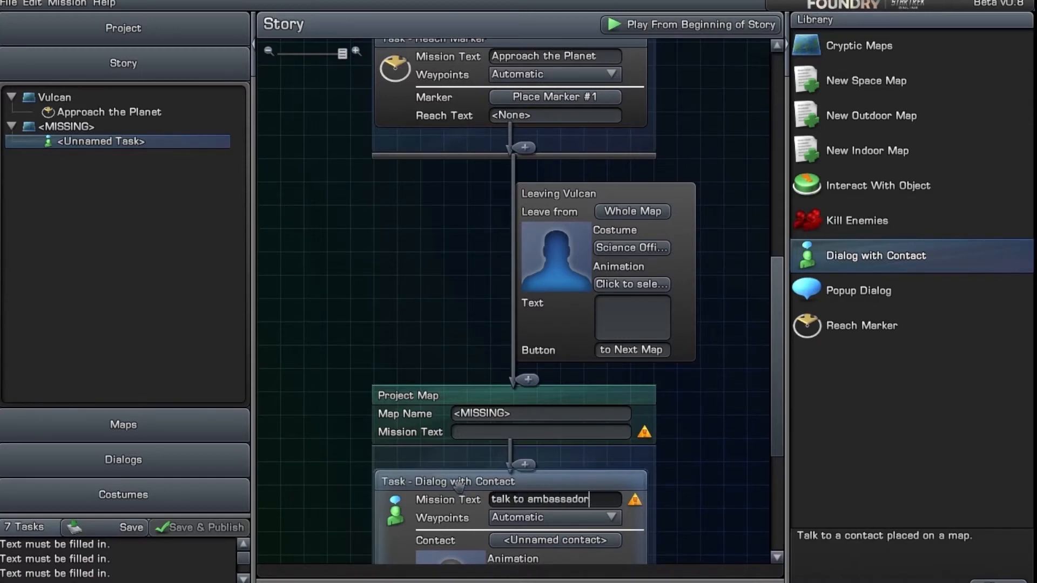
Step: Try to assign a contact to the "talk to ambassador" dialog task
{"action": "left_click_drag", "start_coordinate": [778, 368], "coordinate": [773, 461]}
{"action": "left_click", "coordinate": [558, 295]}
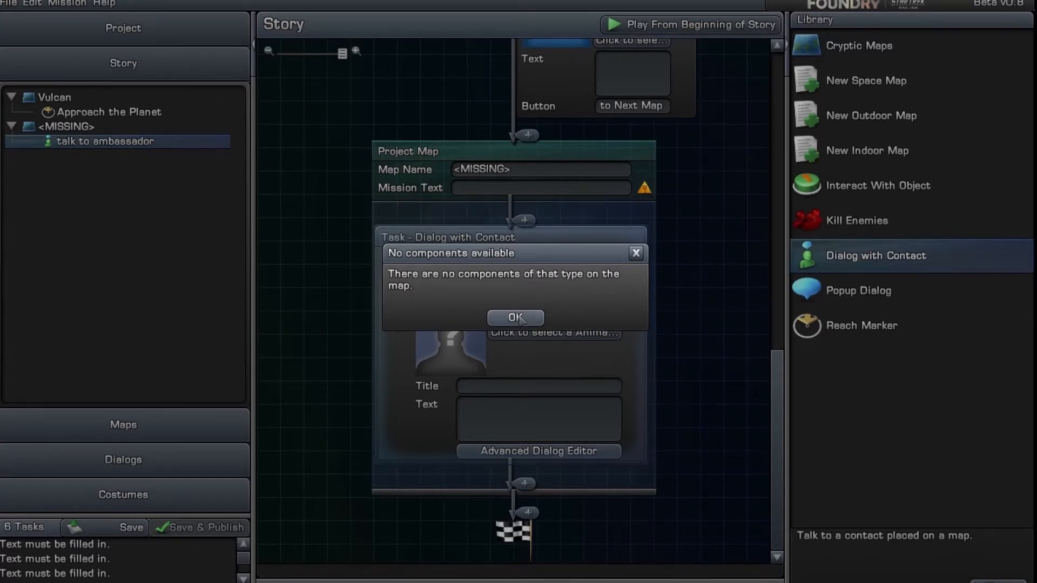
{"action": "left_click", "coordinate": [516, 318]}
Step: Try to finish creating the partially created outdoor map under the name "Vulcan", based on the pre-made Vulcan Ground map
{"action": "left_click", "coordinate": [123, 425]}
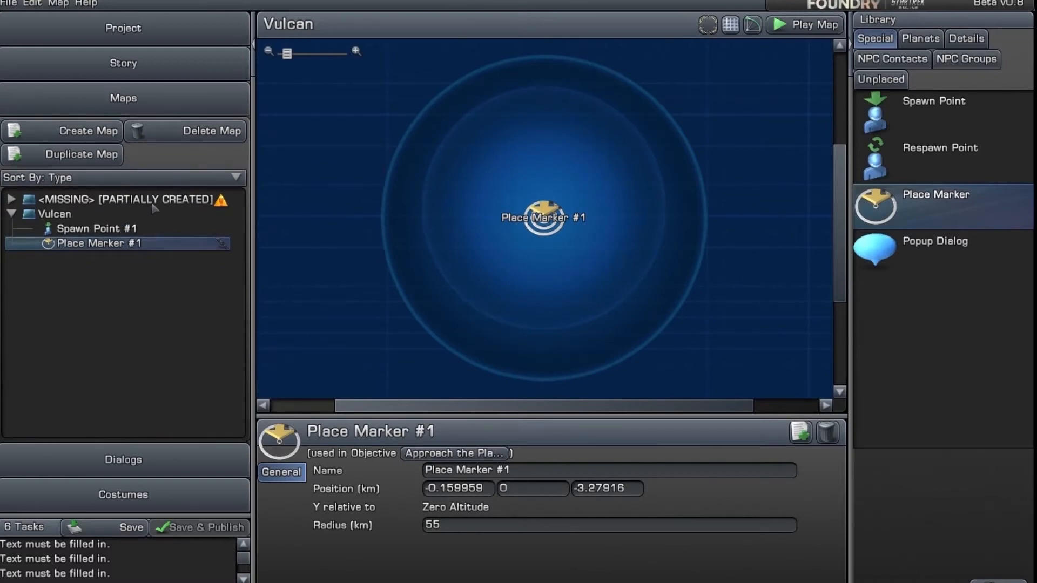
{"action": "left_click", "coordinate": [153, 201]}
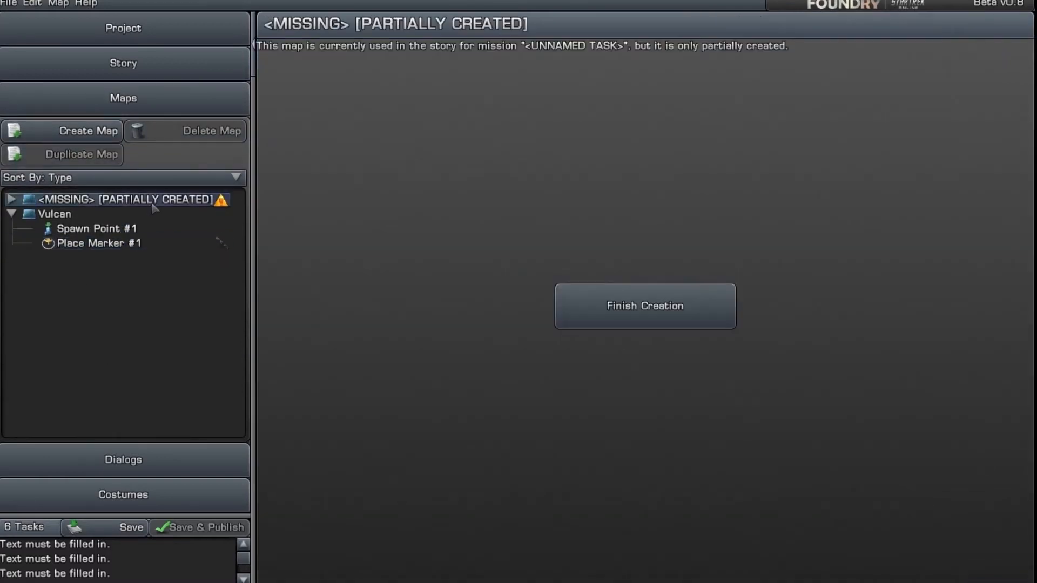
{"action": "left_click", "coordinate": [642, 315]}
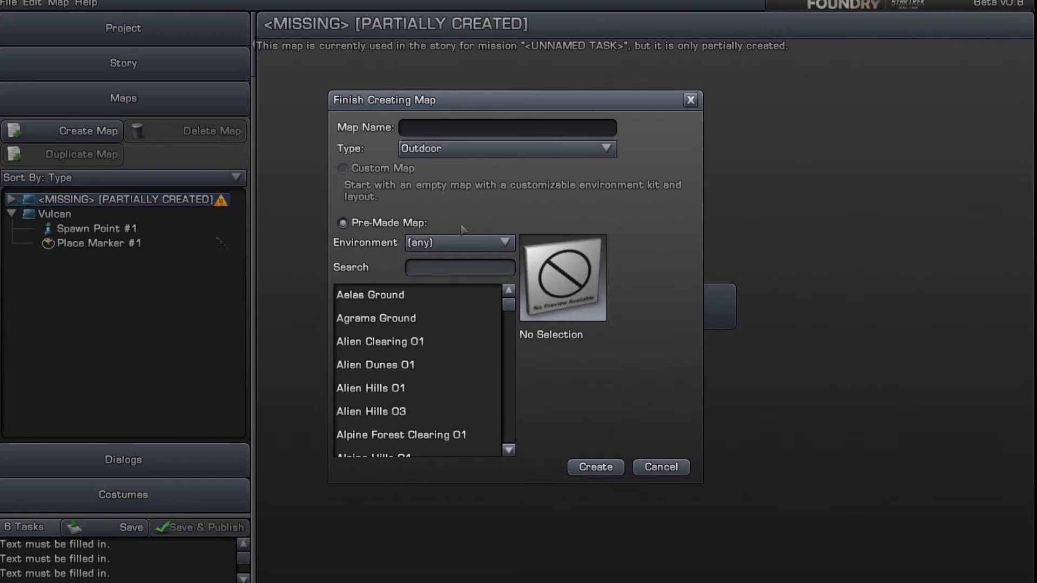
{"action": "type", "text": "Vulcan"}
{"action": "mouse_move", "coordinate": [529, 309]}
{"action": "left_click_drag", "start_coordinate": [507, 308], "coordinate": [508, 447]}
{"action": "left_click", "coordinate": [411, 424]}
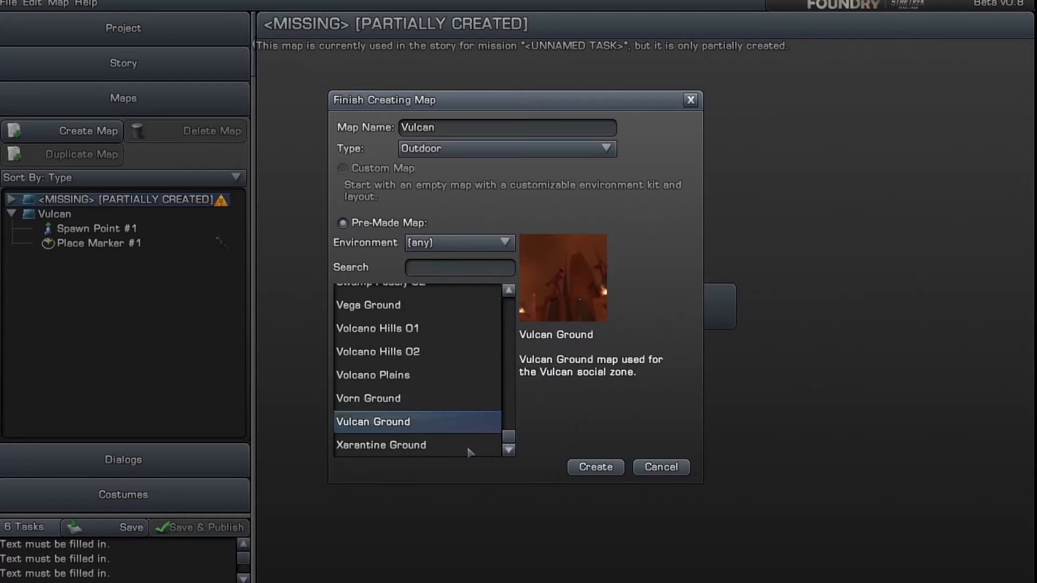
{"action": "left_click", "coordinate": [595, 467]}
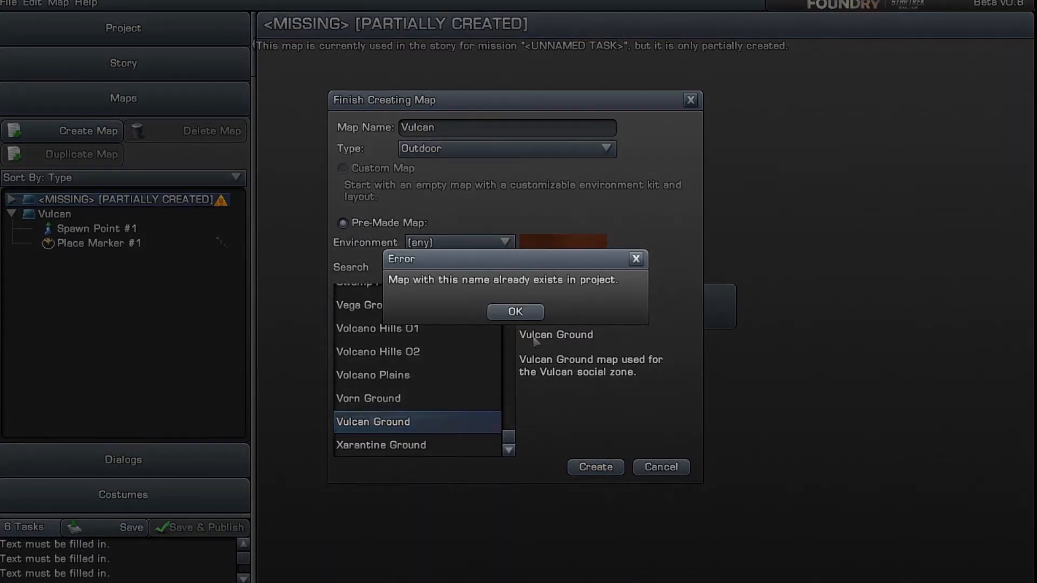
{"action": "left_click", "coordinate": [514, 311]}
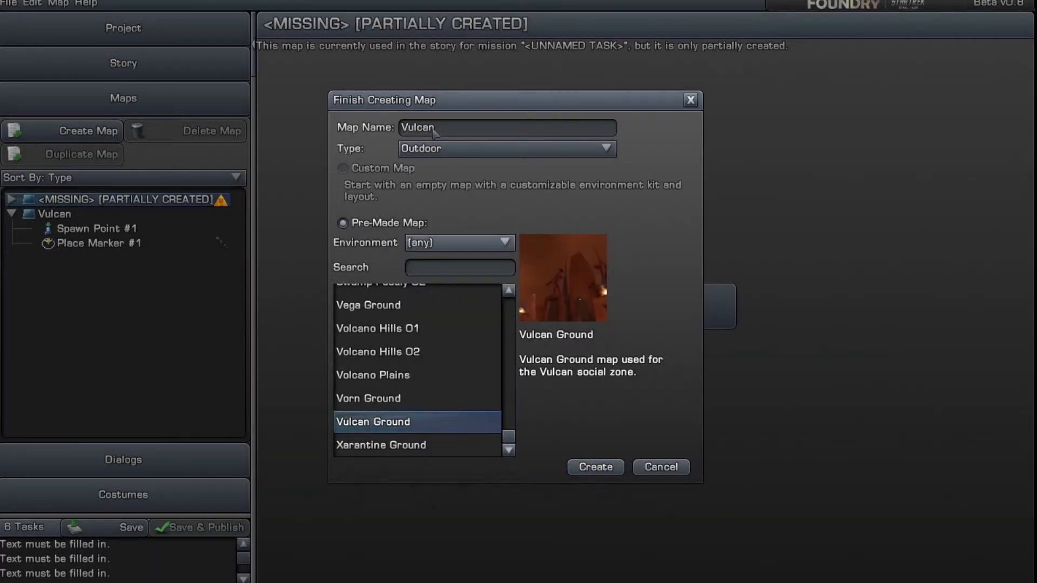
Step: Change the new outdoor map's name to "Vulcan Ground" and create it
{"action": "left_click", "coordinate": [450, 128]}
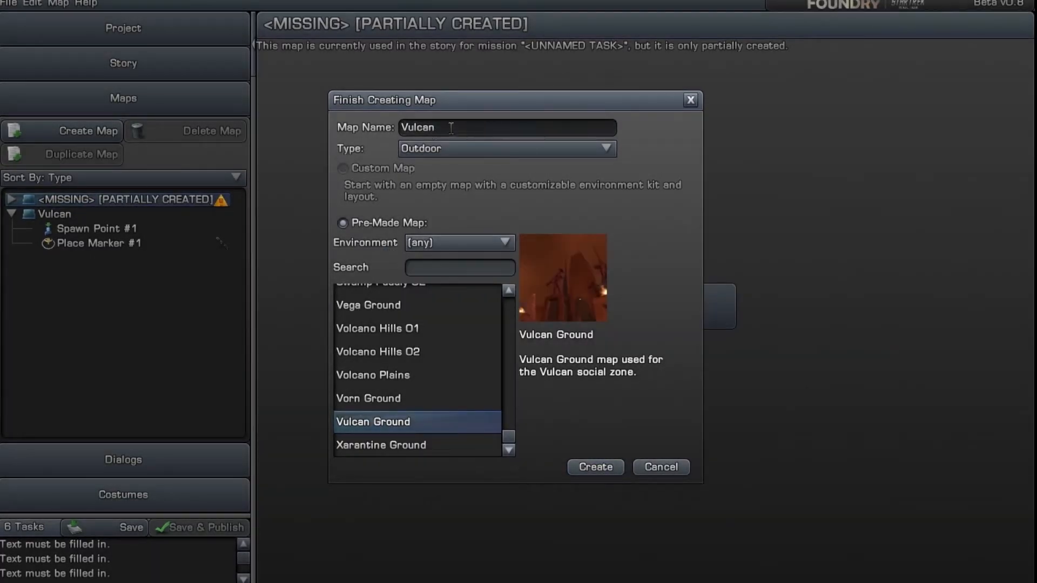
{"action": "type", "text": "Ground"}
{"action": "left_click", "coordinate": [613, 468]}
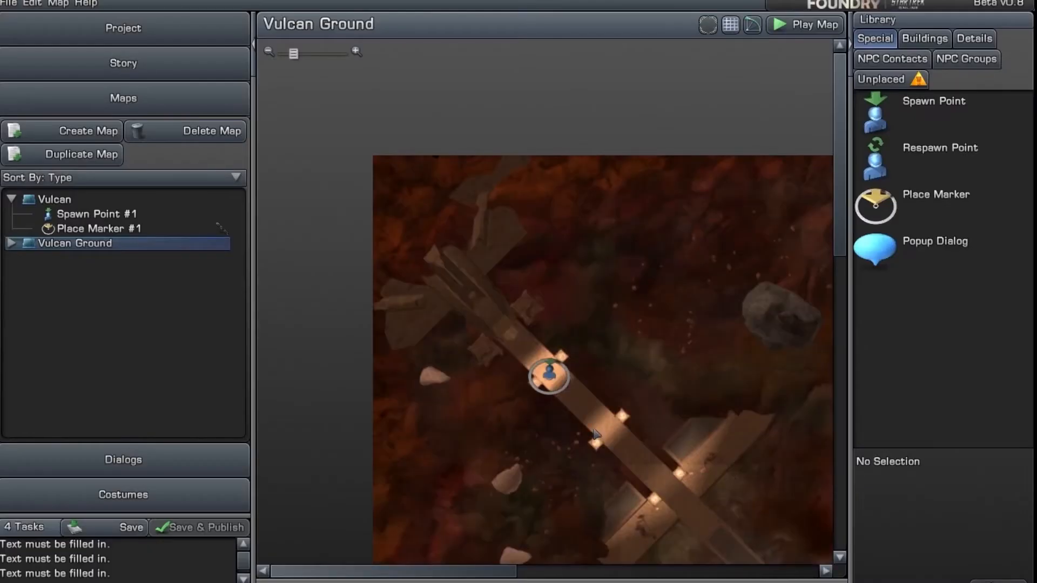
Step: Turn the spawn point on the Vulcan Ground map to face down the walkway and move it closer to the walkway's upper-left end
{"action": "left_click_drag", "start_coordinate": [696, 453], "coordinate": [563, 275]}
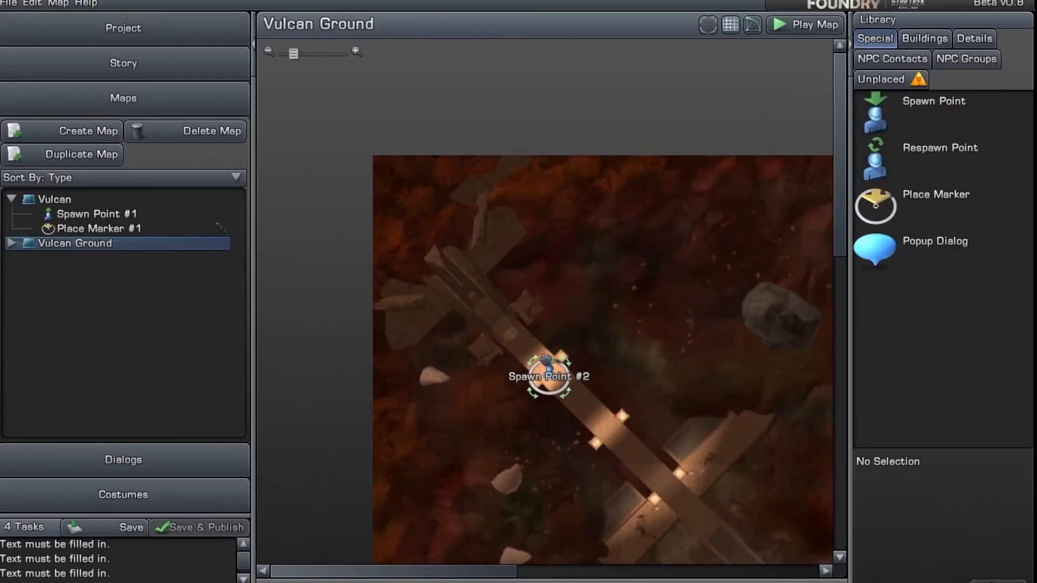
{"action": "left_click_drag", "start_coordinate": [564, 360], "coordinate": [559, 408]}
{"action": "left_click_drag", "start_coordinate": [534, 361], "coordinate": [491, 316]}
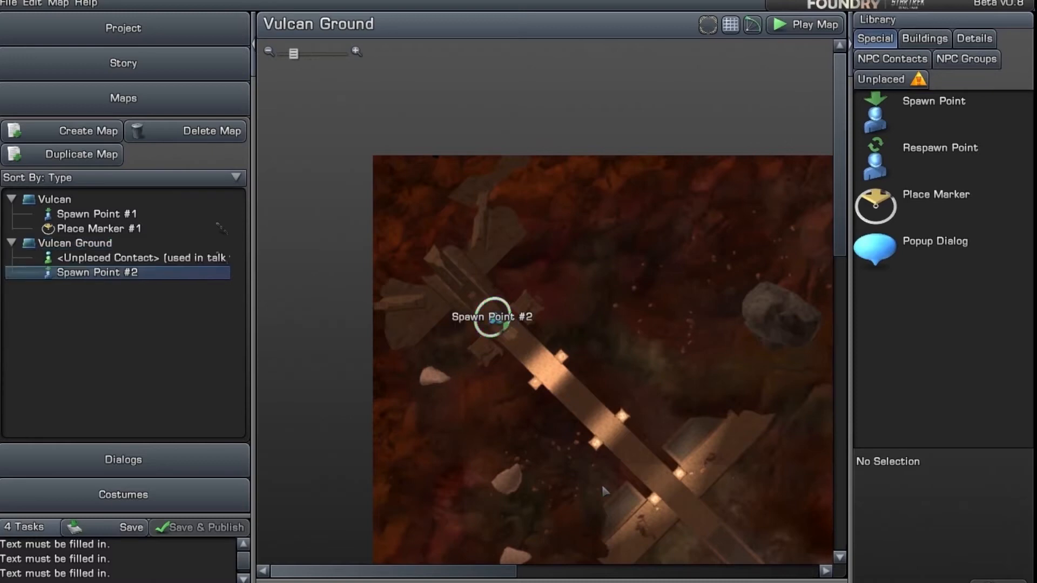
{"action": "left_click_drag", "start_coordinate": [591, 489], "coordinate": [468, 339]}
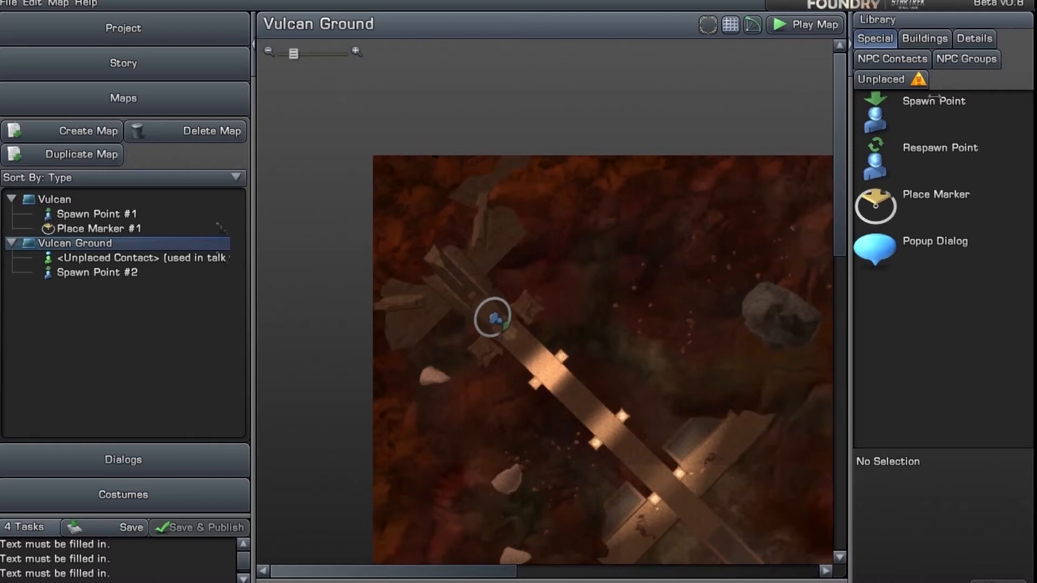
Step: Place the NPC contact Academy Cadet 5 on the walkway junction of the Vulcan Ground map
{"action": "left_click", "coordinate": [913, 61]}
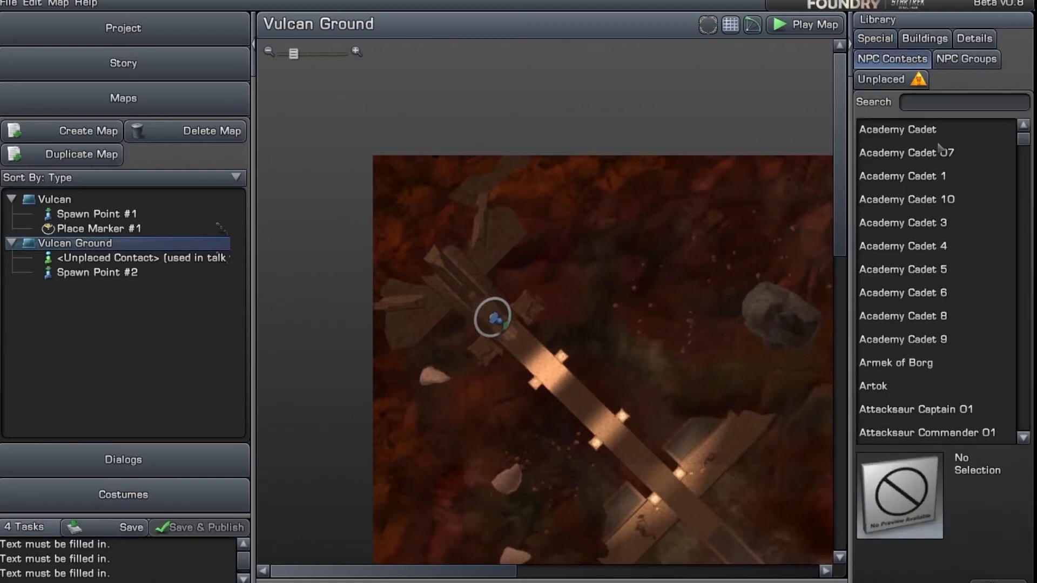
{"action": "left_click", "coordinate": [919, 269]}
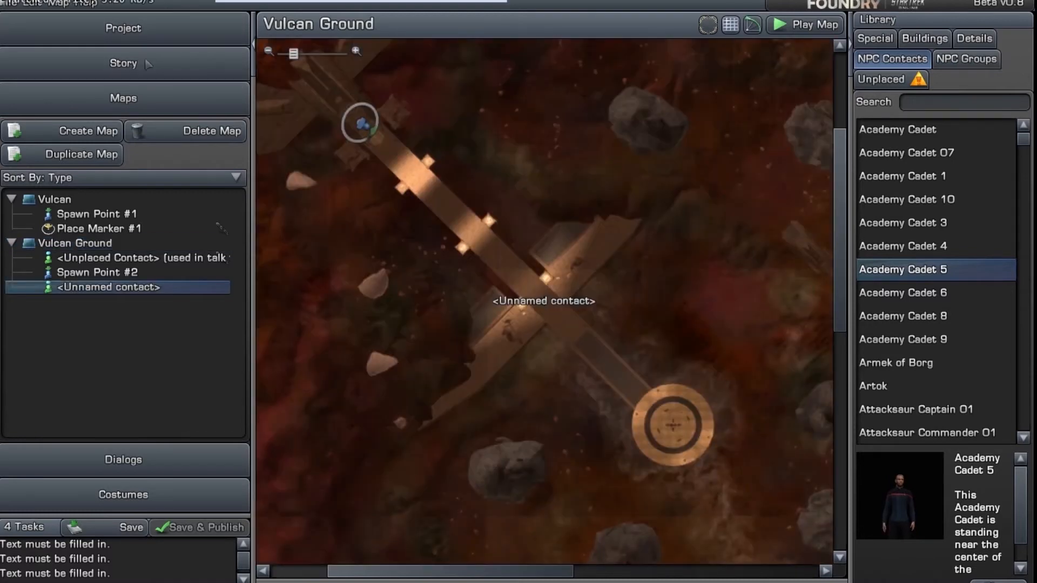
Step: Remove the Vulcan and Vulcan Ground maps with their objectives from the story
{"action": "left_click", "coordinate": [147, 64]}
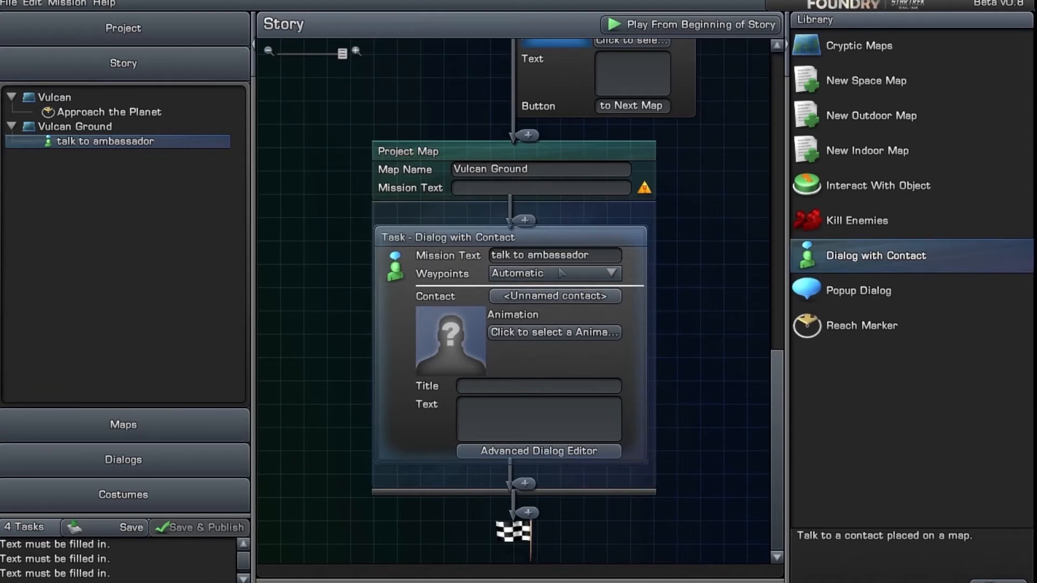
{"action": "scroll", "coordinate": [468, 281], "scroll_direction": "down", "scroll_amount": 5}
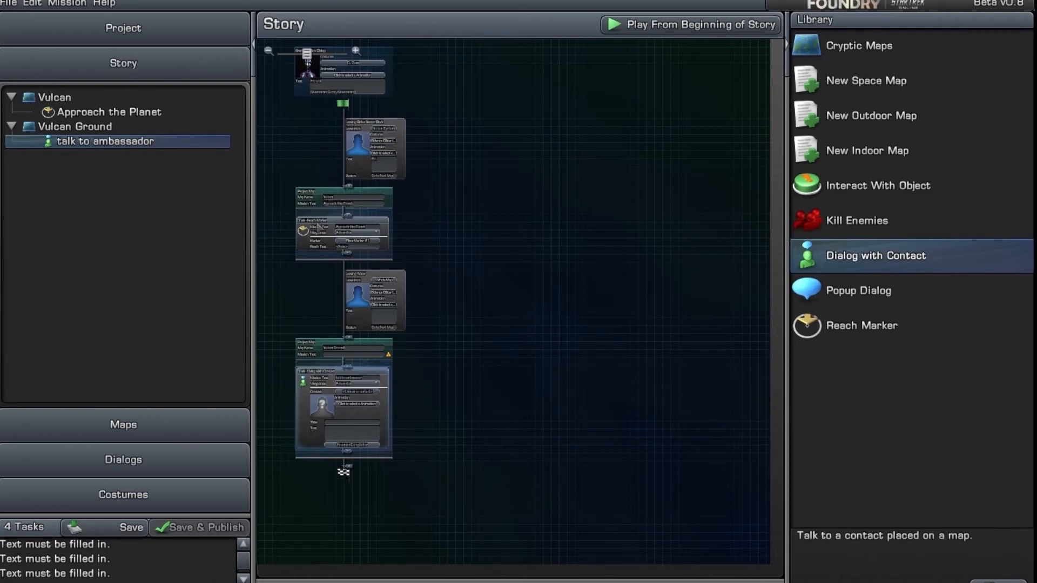
{"action": "left_click_drag", "start_coordinate": [301, 196], "coordinate": [308, 76]}
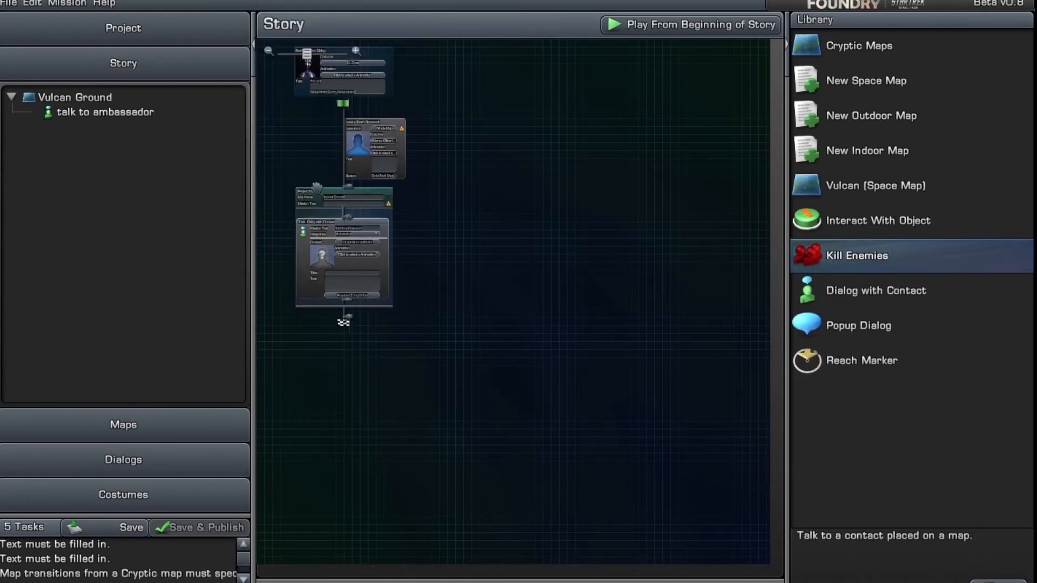
{"action": "left_click_drag", "start_coordinate": [304, 191], "coordinate": [293, 76]}
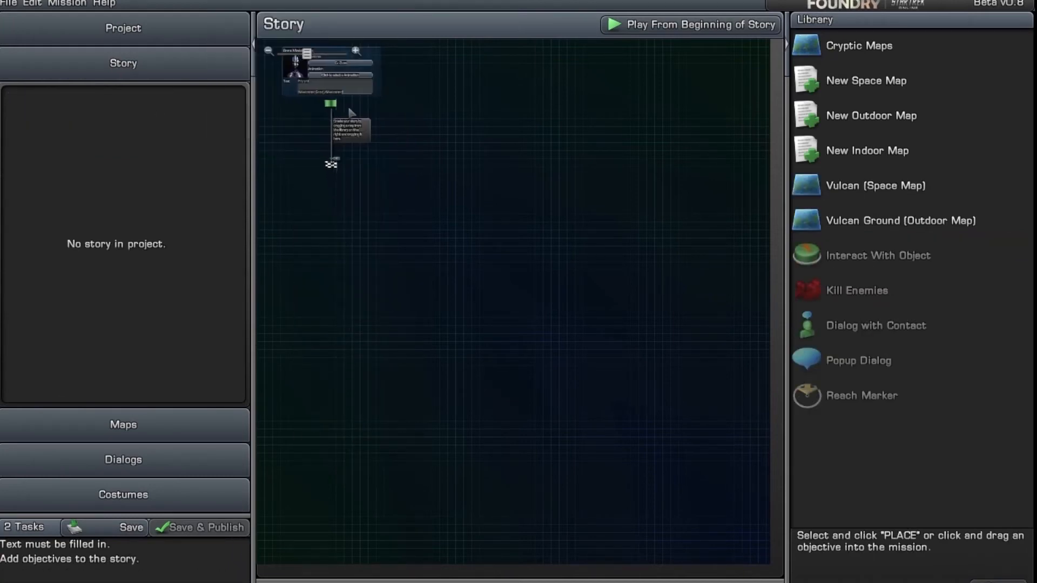
Step: Replace the grant mission dialog's text with "Hey dog, bri"
{"action": "scroll", "coordinate": [357, 143], "scroll_direction": "up", "scroll_amount": 5}
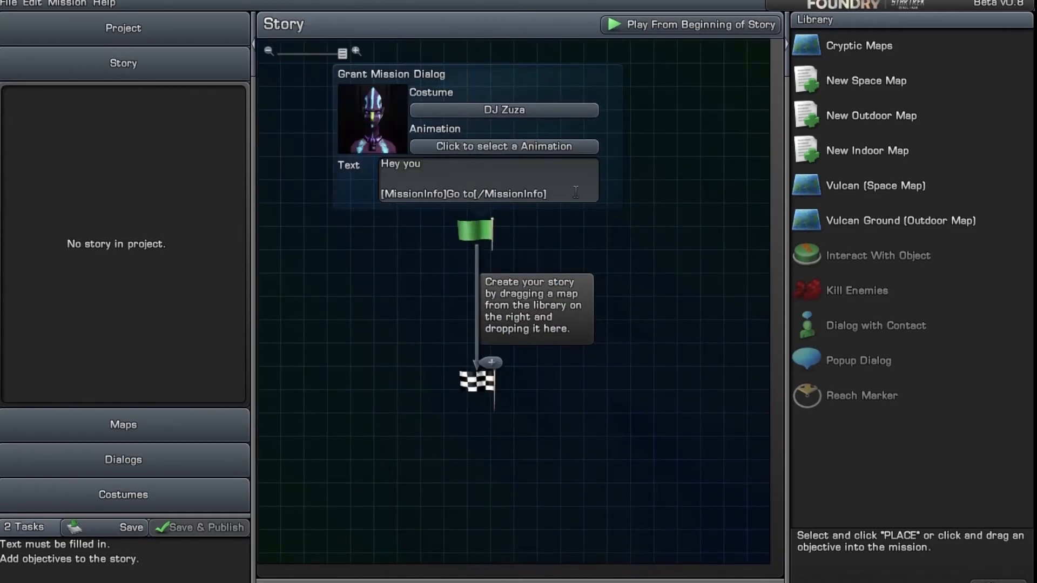
{"action": "left_click", "coordinate": [575, 192]}
{"action": "left_click_drag", "start_coordinate": [564, 207], "coordinate": [342, 165]}
{"action": "key", "text": "BackSpace"}
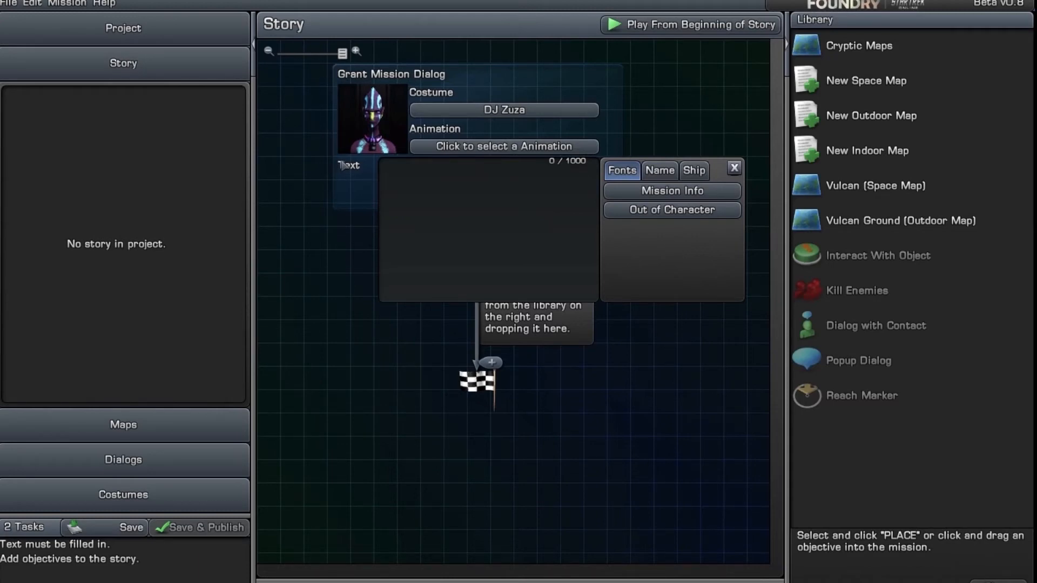
{"action": "type", "text": "Hey dog, brin"}
{"action": "left_click", "coordinate": [342, 220]}
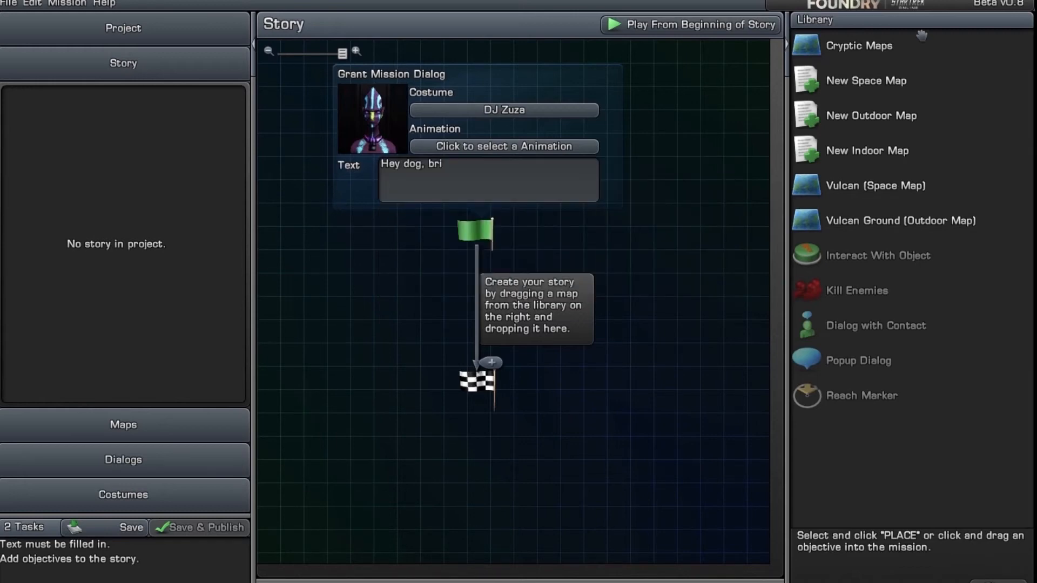
Step: Add Cryptic Maps to the story and give it a Dialog with Contact objective with the mission text "Find DJ"
{"action": "left_click_drag", "start_coordinate": [829, 44], "coordinate": [486, 315]}
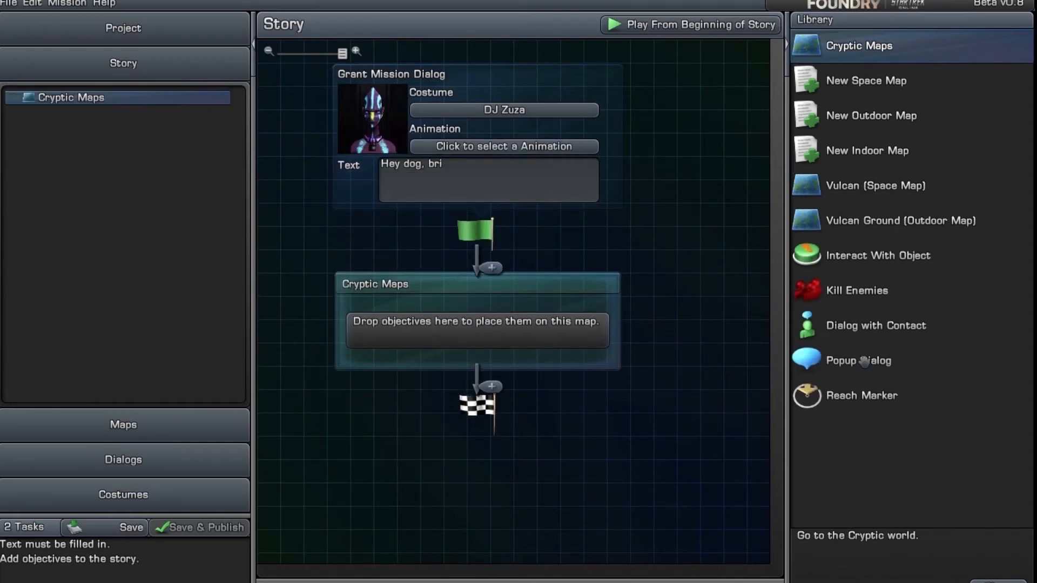
{"action": "left_click_drag", "start_coordinate": [863, 336], "coordinate": [486, 328]}
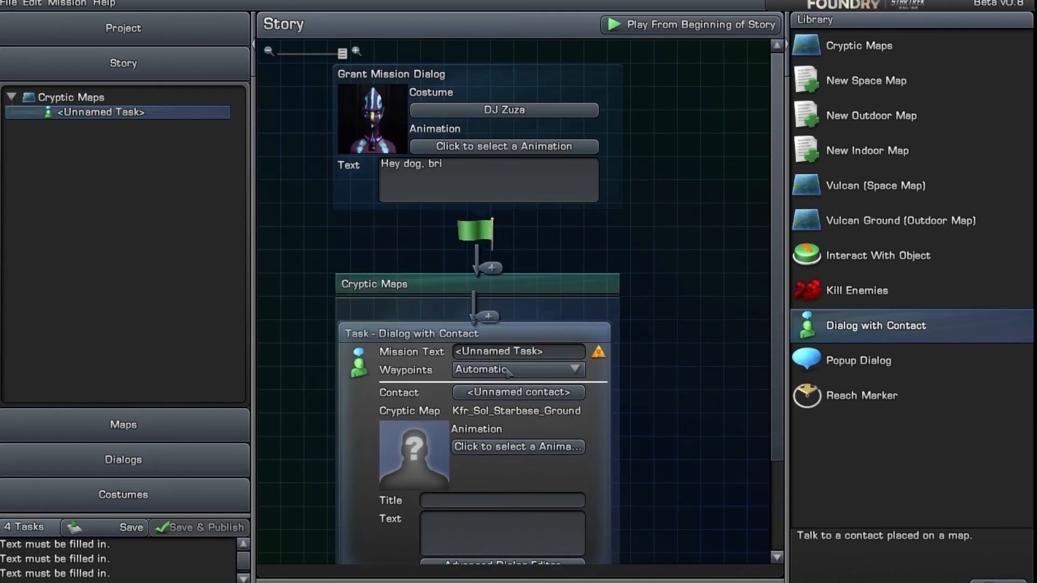
{"action": "left_click", "coordinate": [435, 350]}
{"action": "type", "text": "Find DJ"}
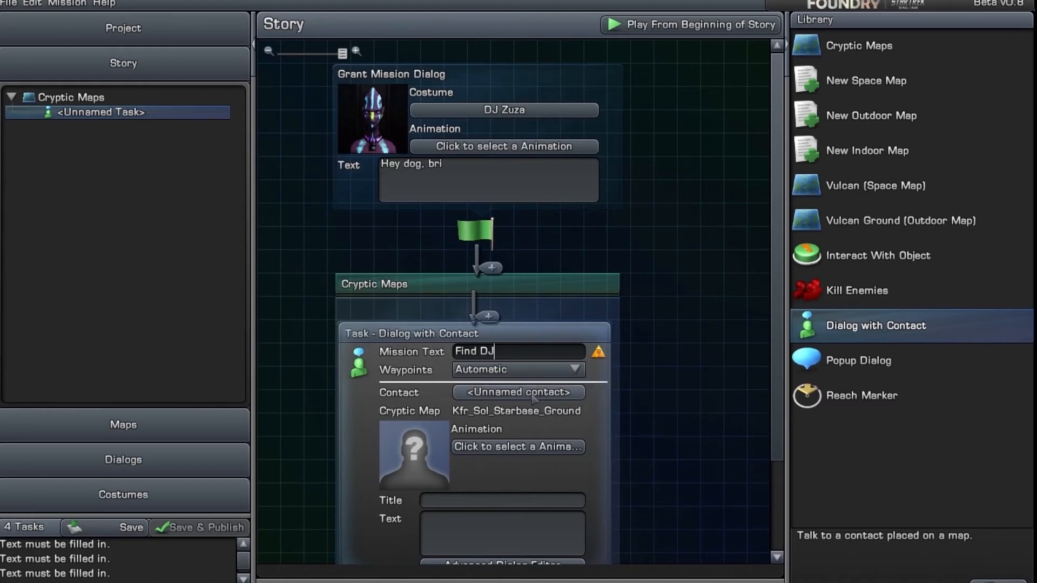
Step: Set the "Find DJ" task's contact to DJ Zuza on Earth Spacedock
{"action": "left_click", "coordinate": [534, 398]}
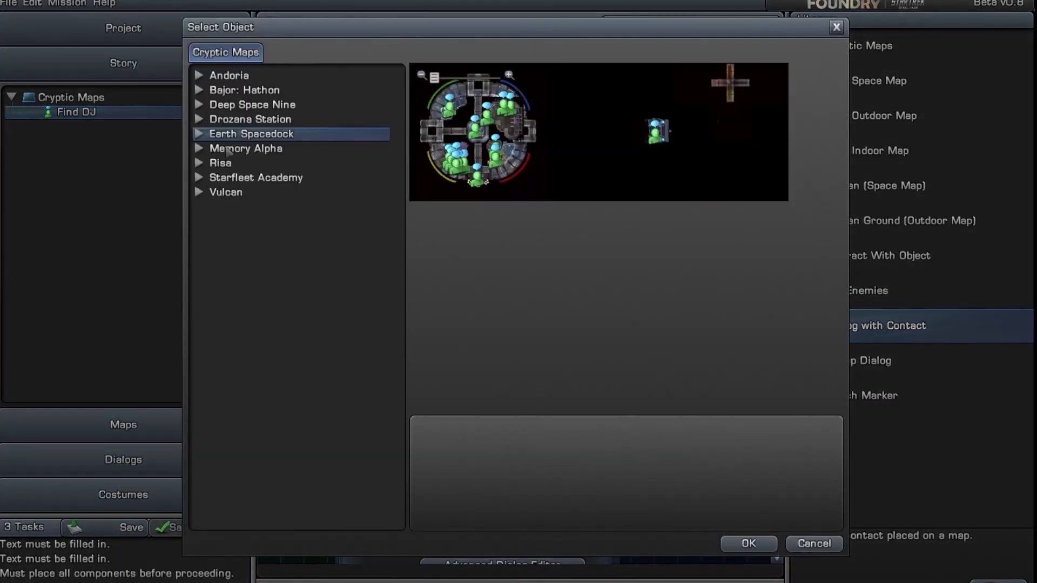
{"action": "left_click", "coordinate": [199, 120]}
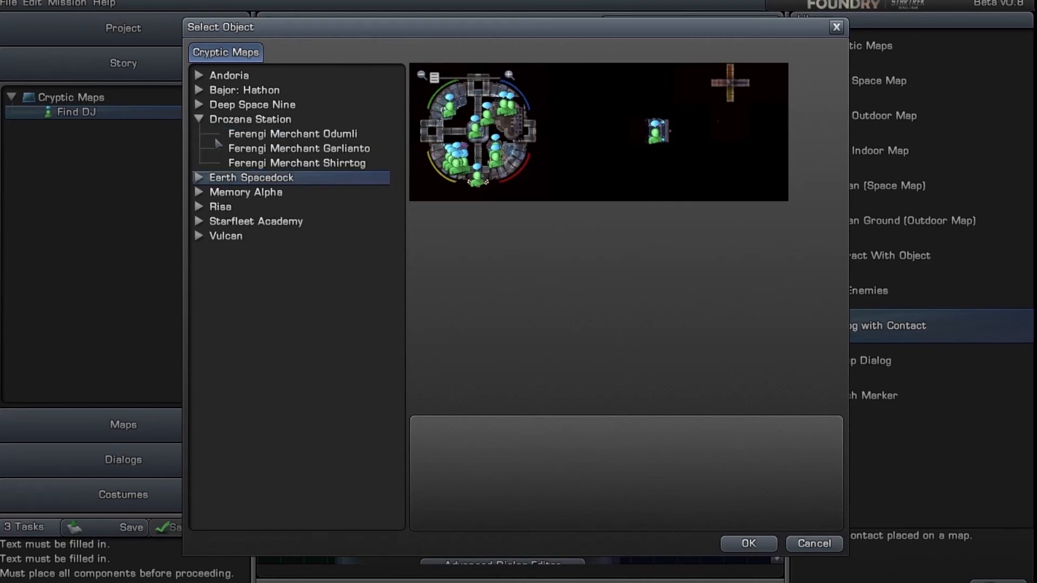
{"action": "left_click", "coordinate": [199, 178]}
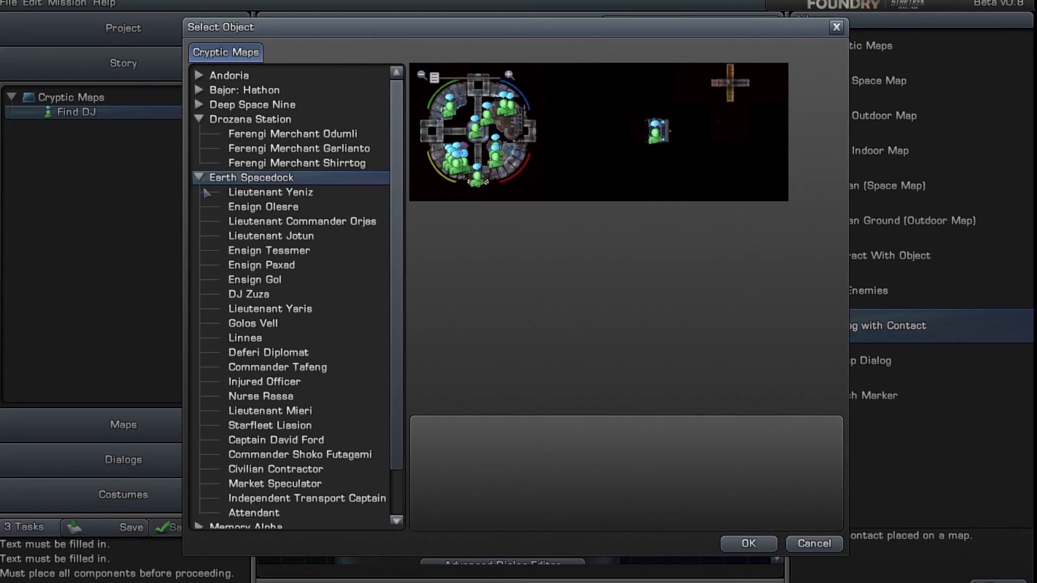
{"action": "left_click", "coordinate": [259, 295]}
{"action": "left_click", "coordinate": [765, 549]}
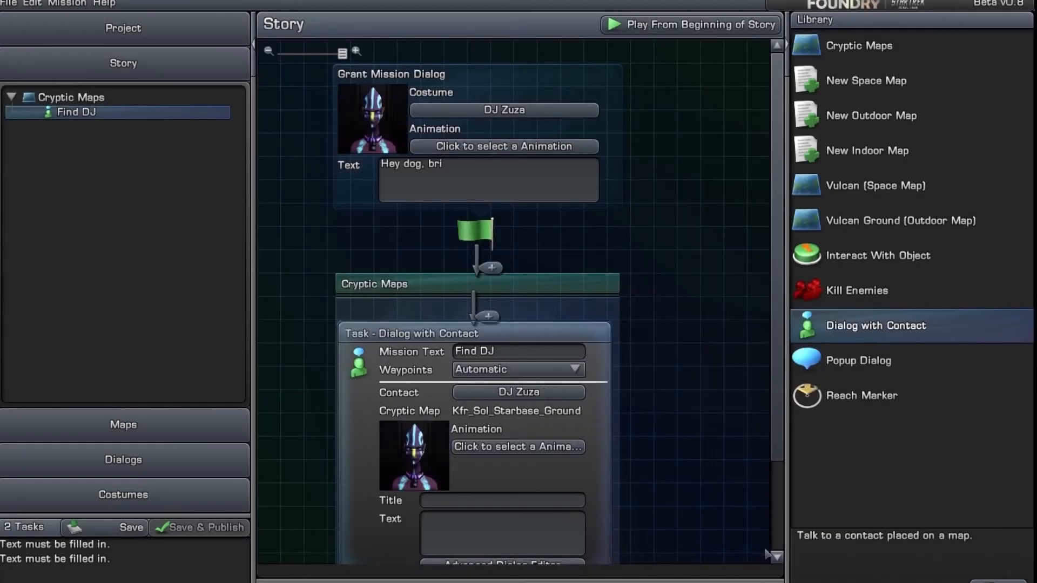
{"action": "left_click_drag", "start_coordinate": [784, 287], "coordinate": [789, 456]}
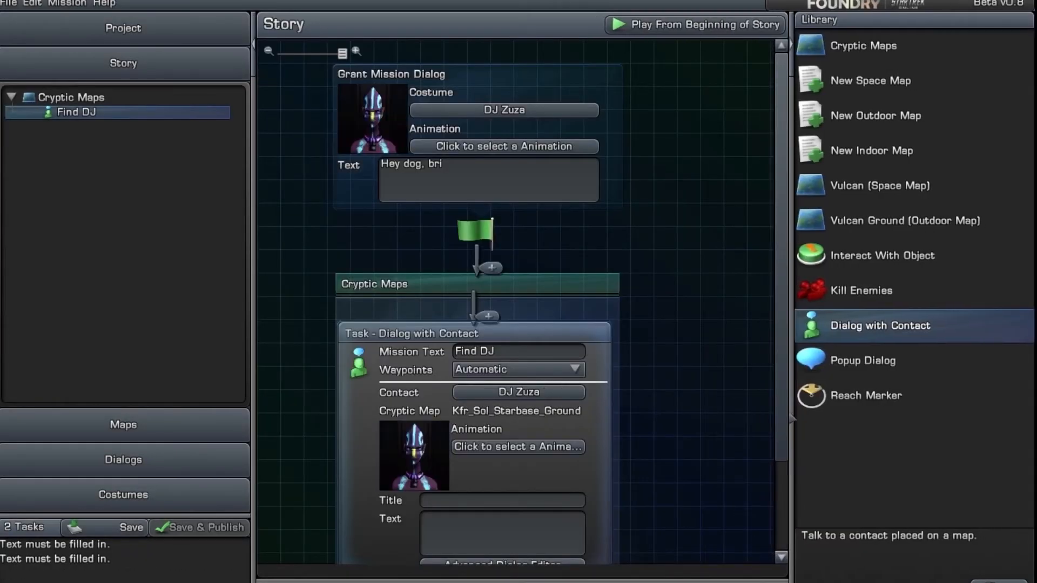
{"action": "scroll", "coordinate": [788, 406], "scroll_direction": "down", "scroll_amount": 3}
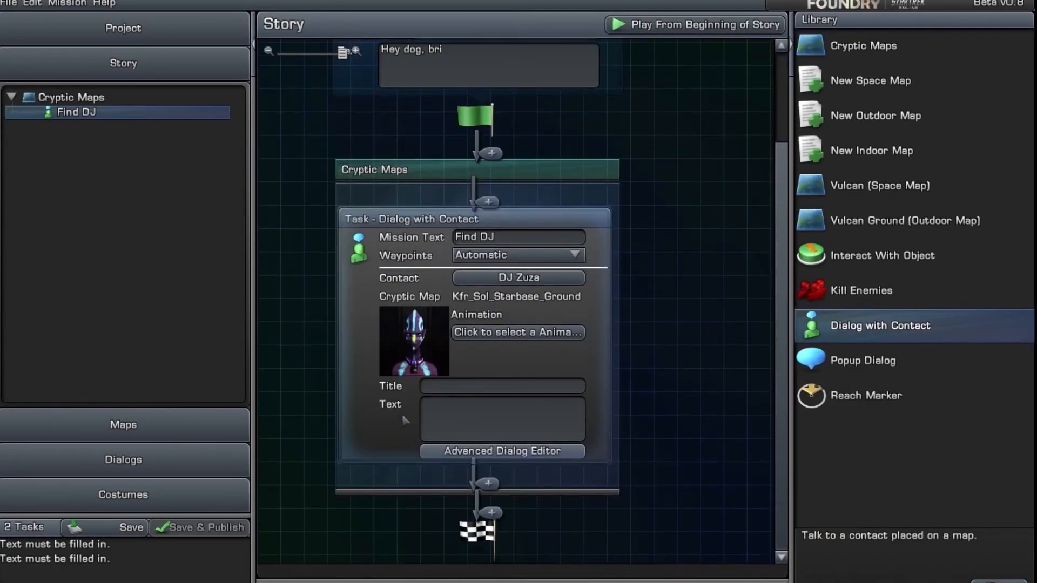
{"action": "left_click", "coordinate": [434, 413]}
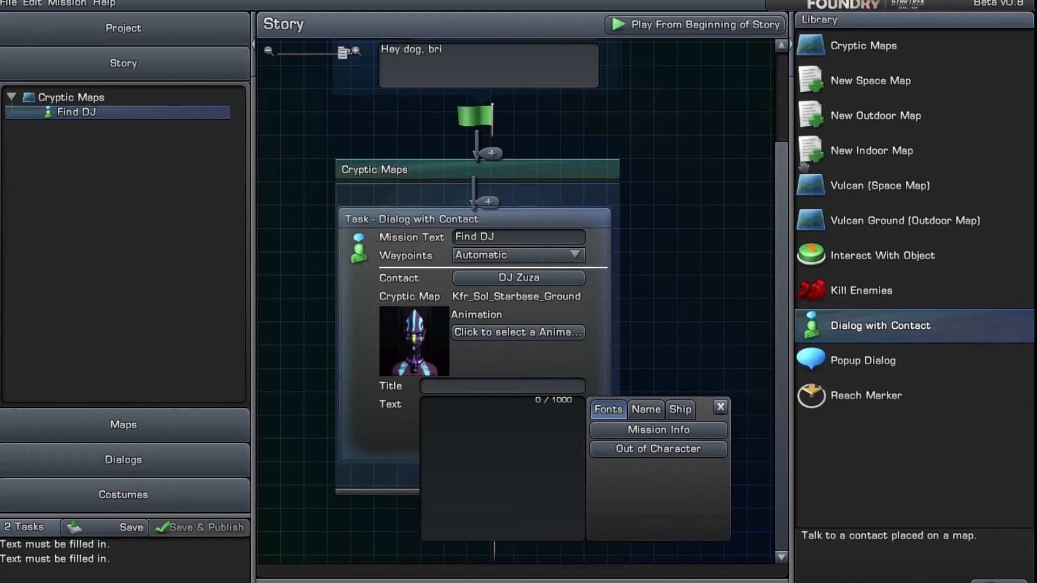
{"action": "left_click", "coordinate": [710, 204]}
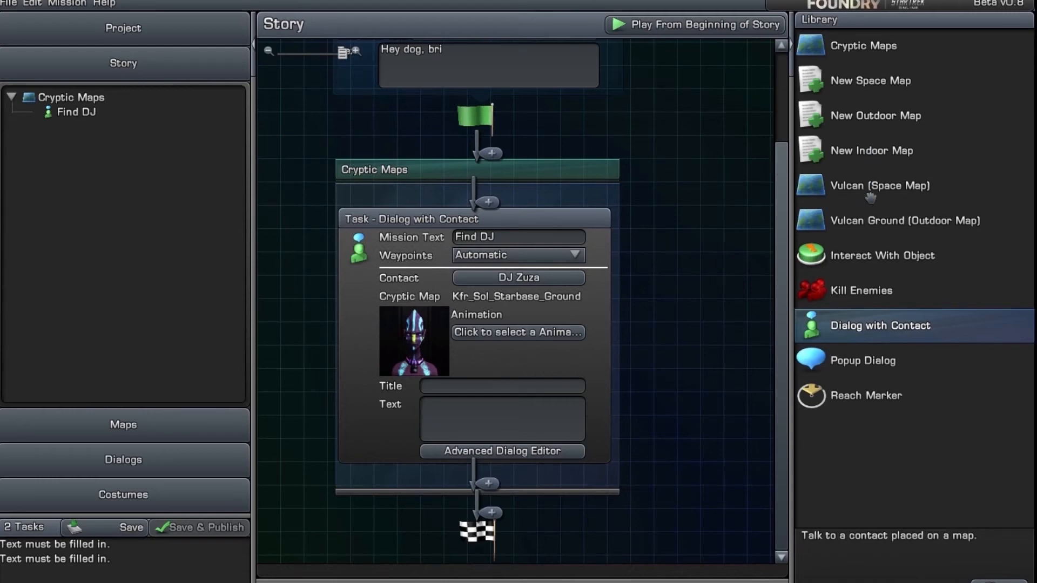
Step: Add the Vulcan space map after Cryptic Maps and set its transition to leave from the Vulcan System door in Sirius Sector Block
{"action": "left_click_drag", "start_coordinate": [848, 186], "coordinate": [477, 510]}
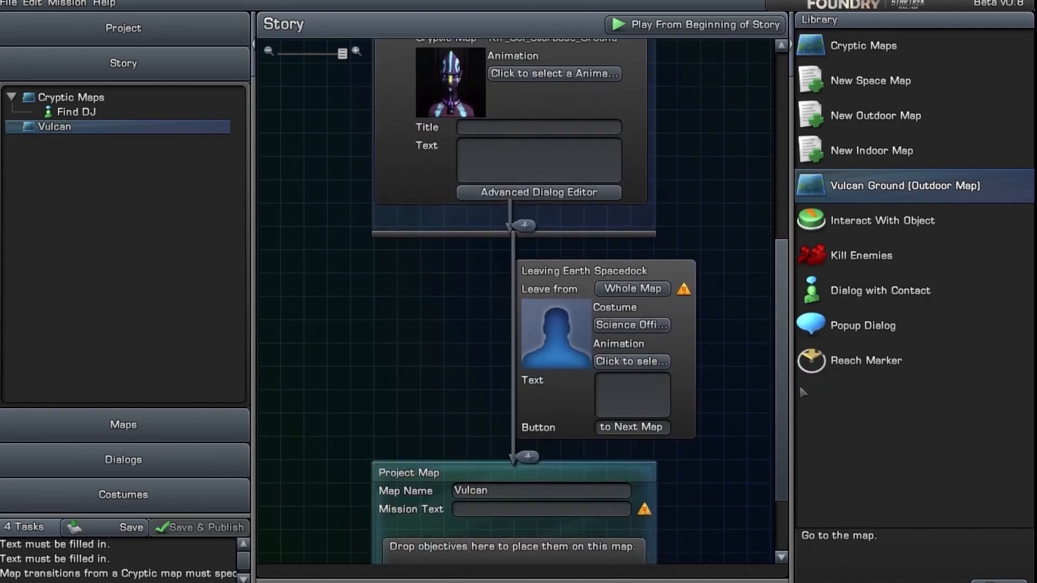
{"action": "left_click", "coordinate": [630, 283]}
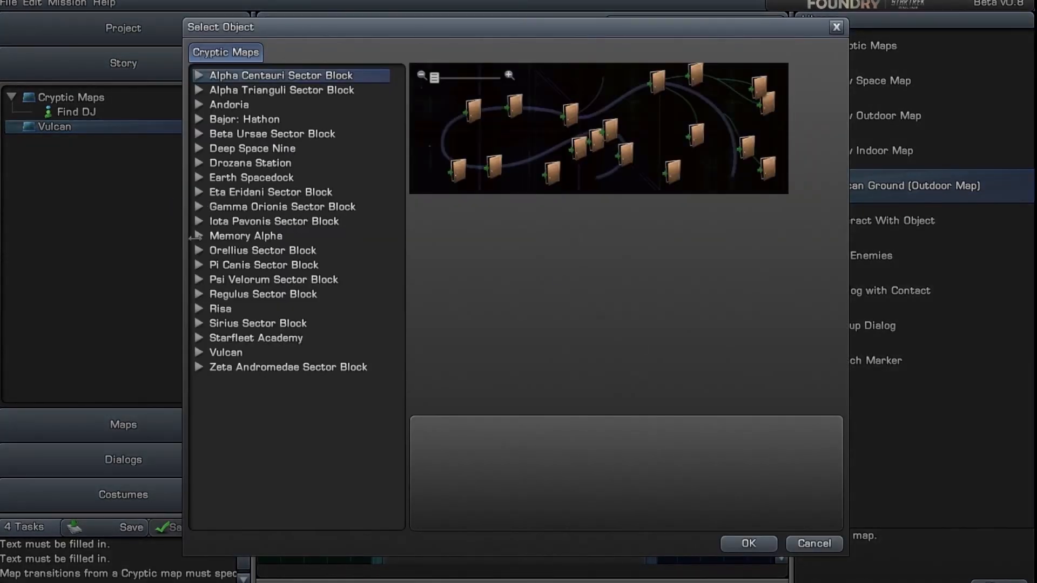
{"action": "left_click", "coordinate": [199, 323]}
{"action": "scroll", "coordinate": [307, 394], "scroll_direction": "down", "scroll_amount": 2}
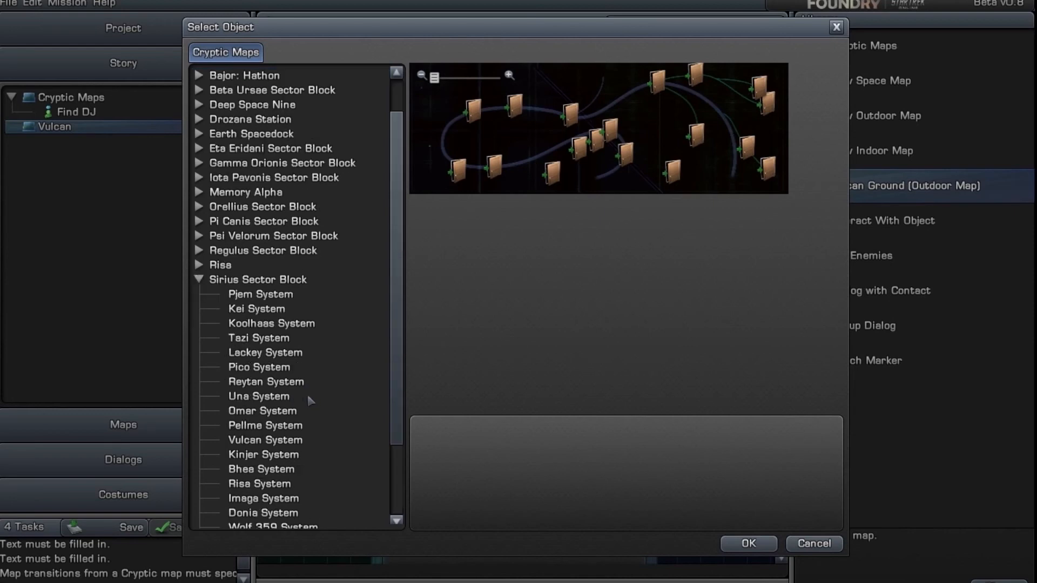
{"action": "left_click", "coordinate": [274, 397]}
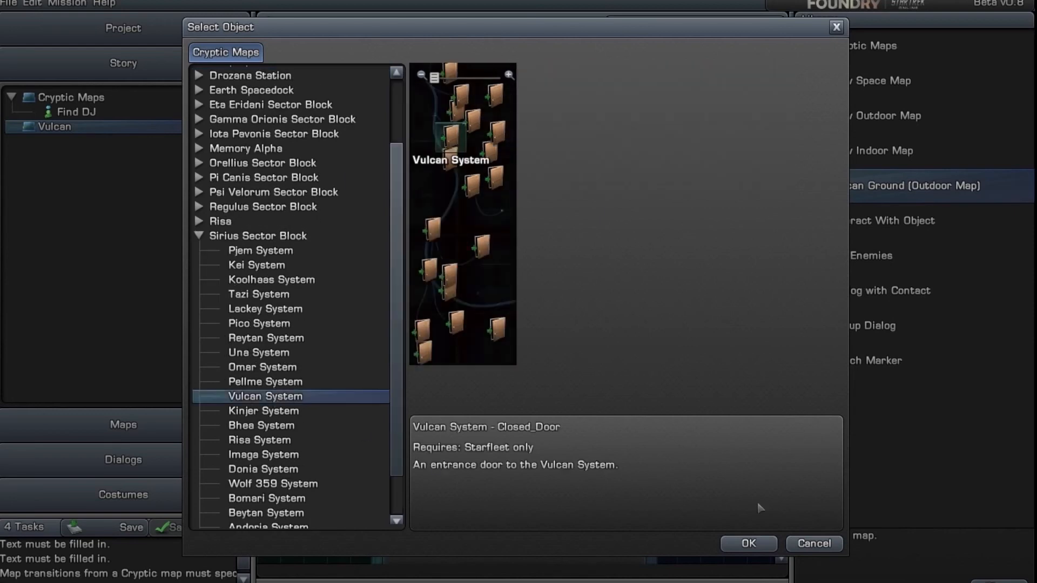
{"action": "left_click", "coordinate": [747, 543]}
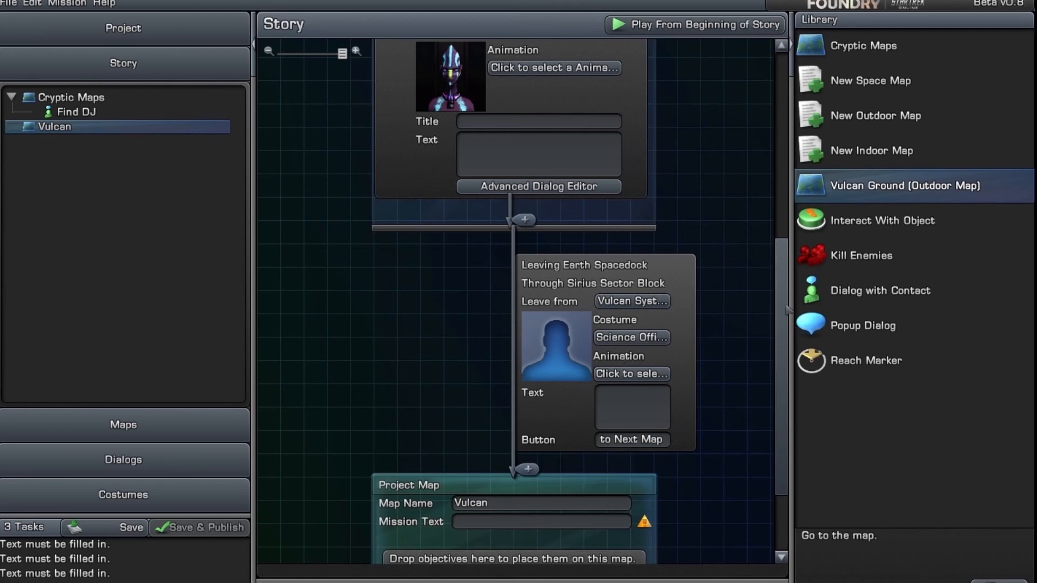
Step: Examine Wall console #1 and Potted Plant#2 on Earth Spacedock as alternative departure points for the Vulcan transition, without applying either
{"action": "scroll", "coordinate": [788, 312], "scroll_direction": "down", "scroll_amount": 2}
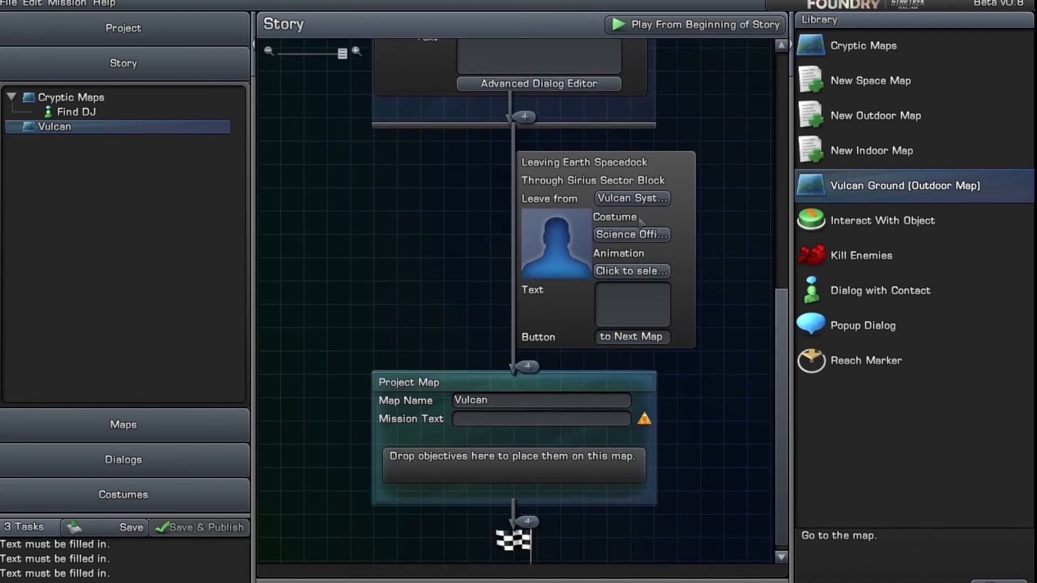
{"action": "left_click", "coordinate": [632, 199]}
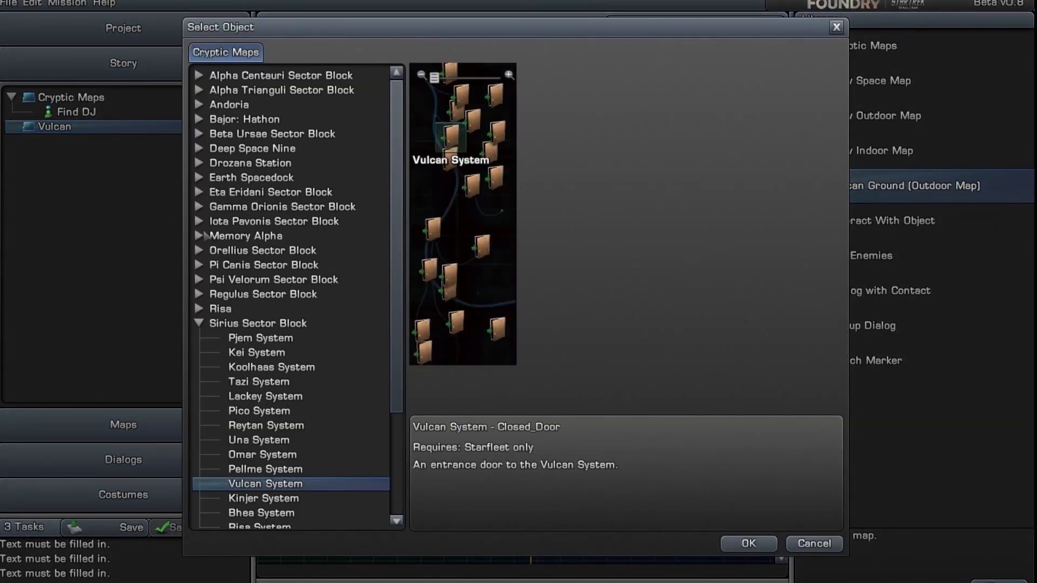
{"action": "left_click", "coordinate": [199, 177]}
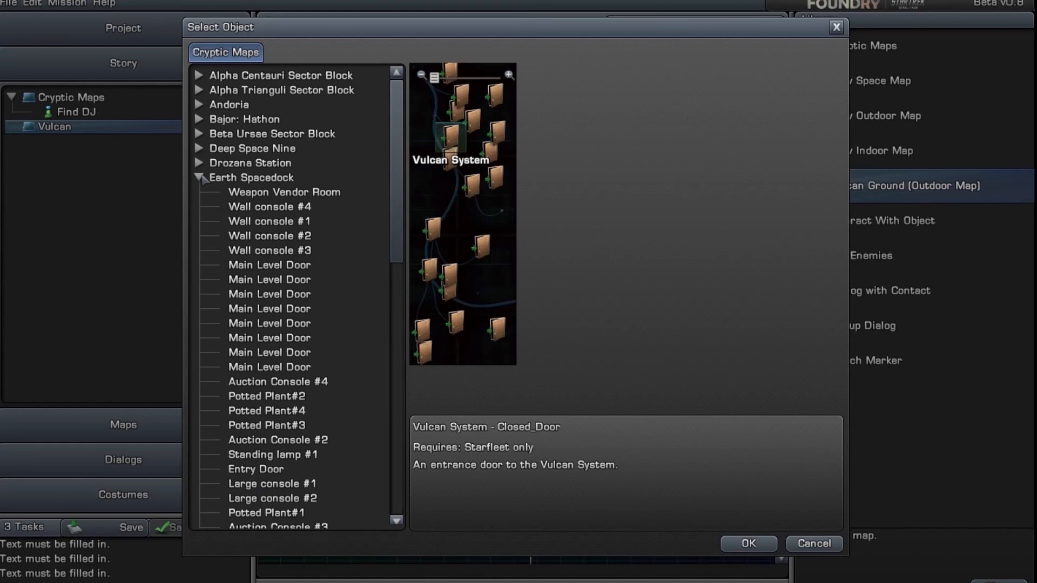
{"action": "left_click", "coordinate": [280, 221]}
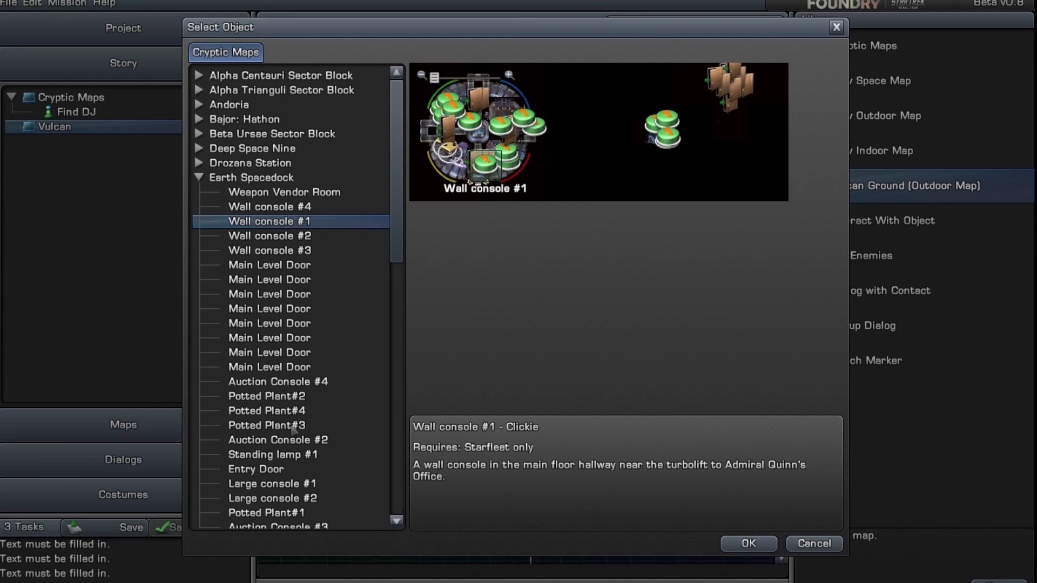
{"action": "left_click", "coordinate": [289, 397]}
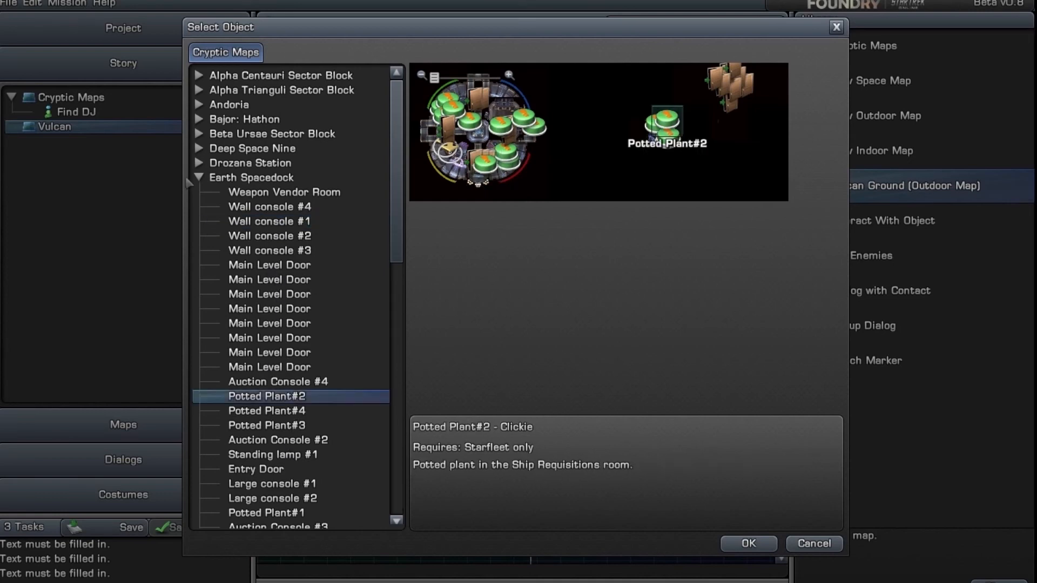
{"action": "left_click", "coordinate": [198, 178]}
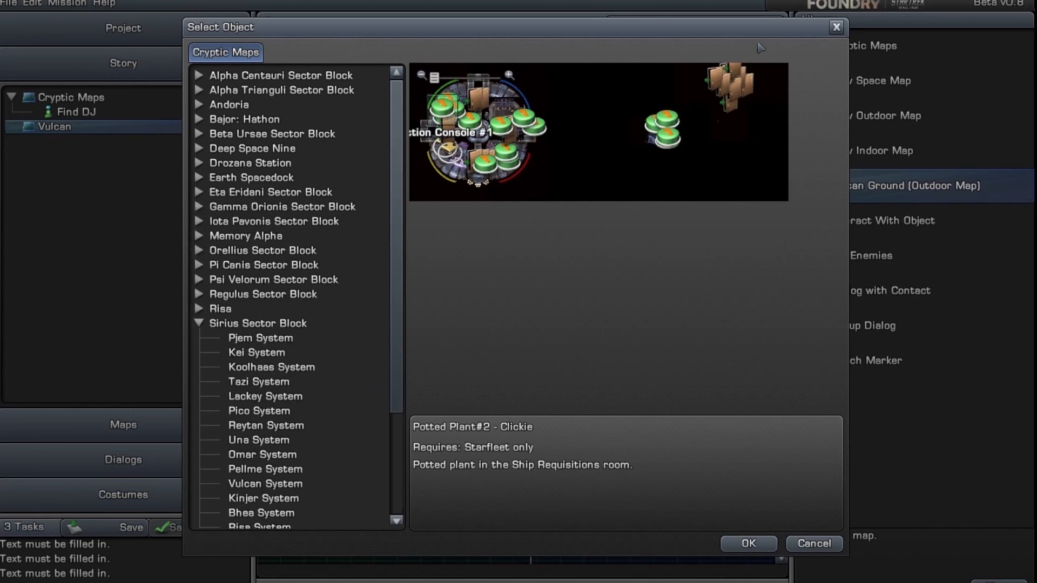
{"action": "left_click", "coordinate": [836, 28]}
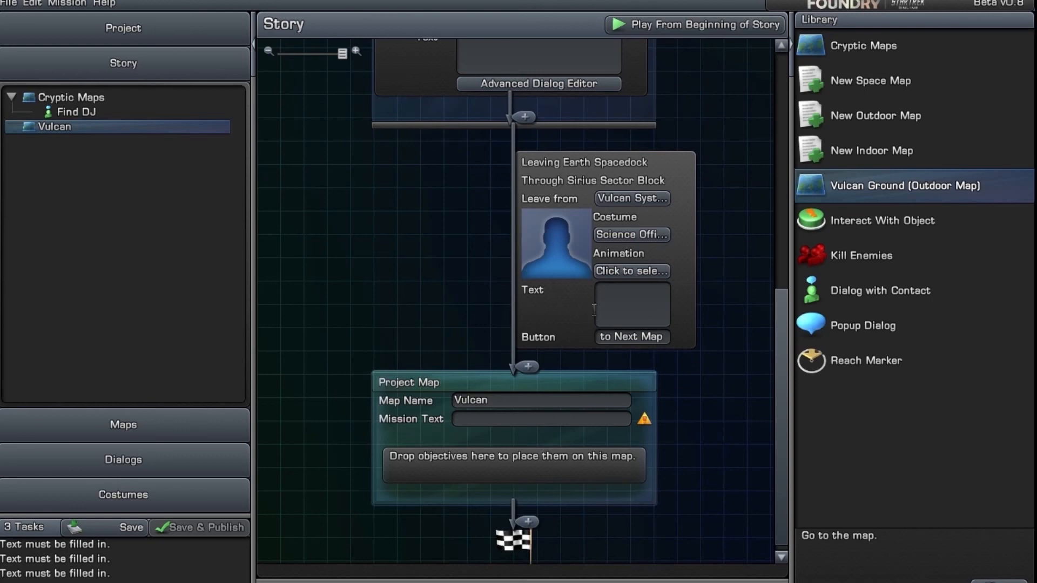
Step: Open the Earth Spacedock transition's dialog text for editing and review the story flow from Find DJ to the Vulcan map
{"action": "left_click", "coordinate": [601, 294]}
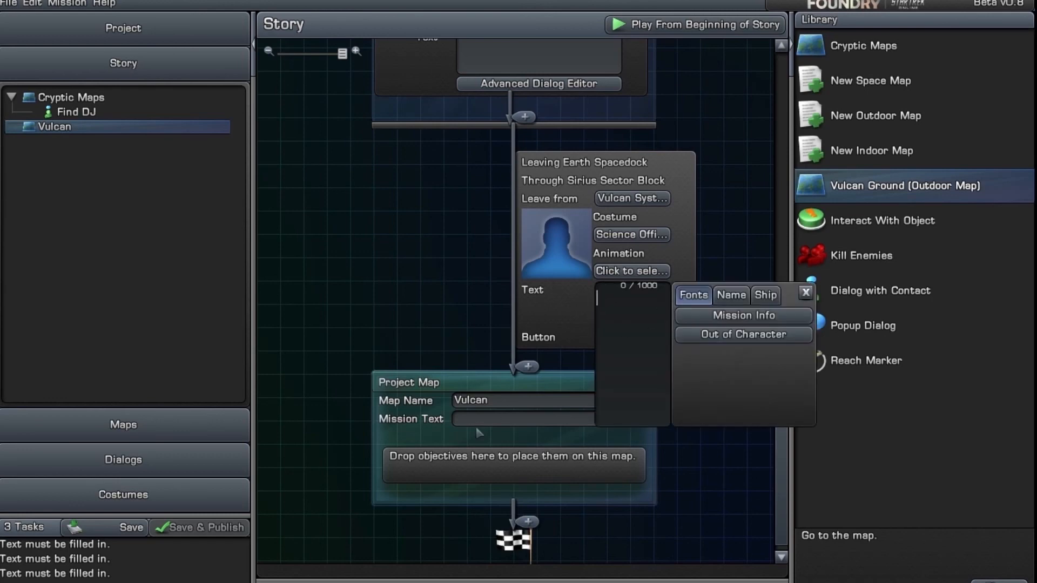
{"action": "scroll", "coordinate": [449, 321], "scroll_direction": "down", "scroll_amount": 3}
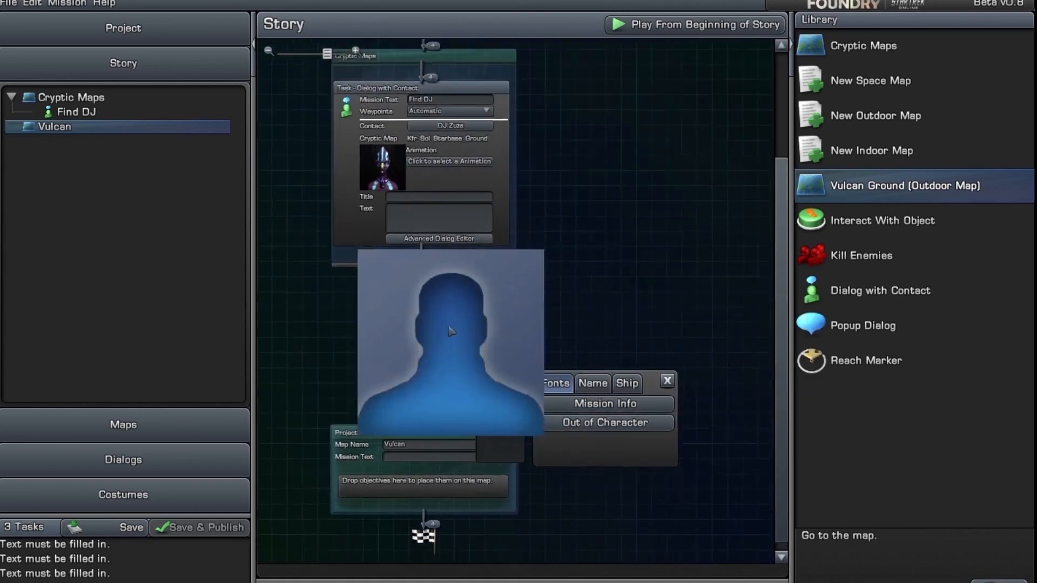
{"action": "scroll", "coordinate": [562, 346], "scroll_direction": "down", "scroll_amount": 4}
{"action": "scroll", "coordinate": [607, 356], "scroll_direction": "up", "scroll_amount": 2}
{"action": "scroll", "coordinate": [606, 349], "scroll_direction": "up", "scroll_amount": 2}
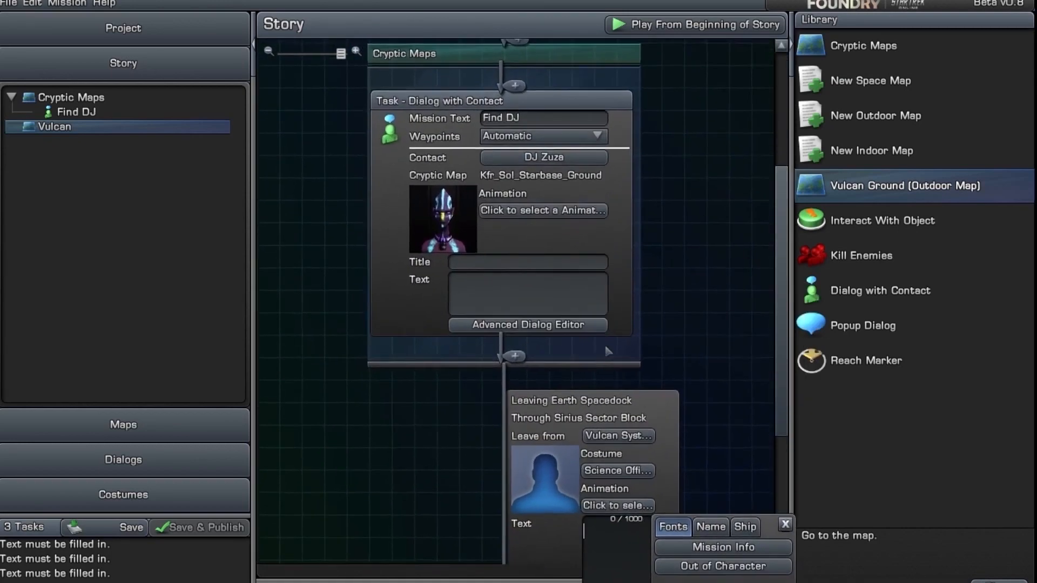